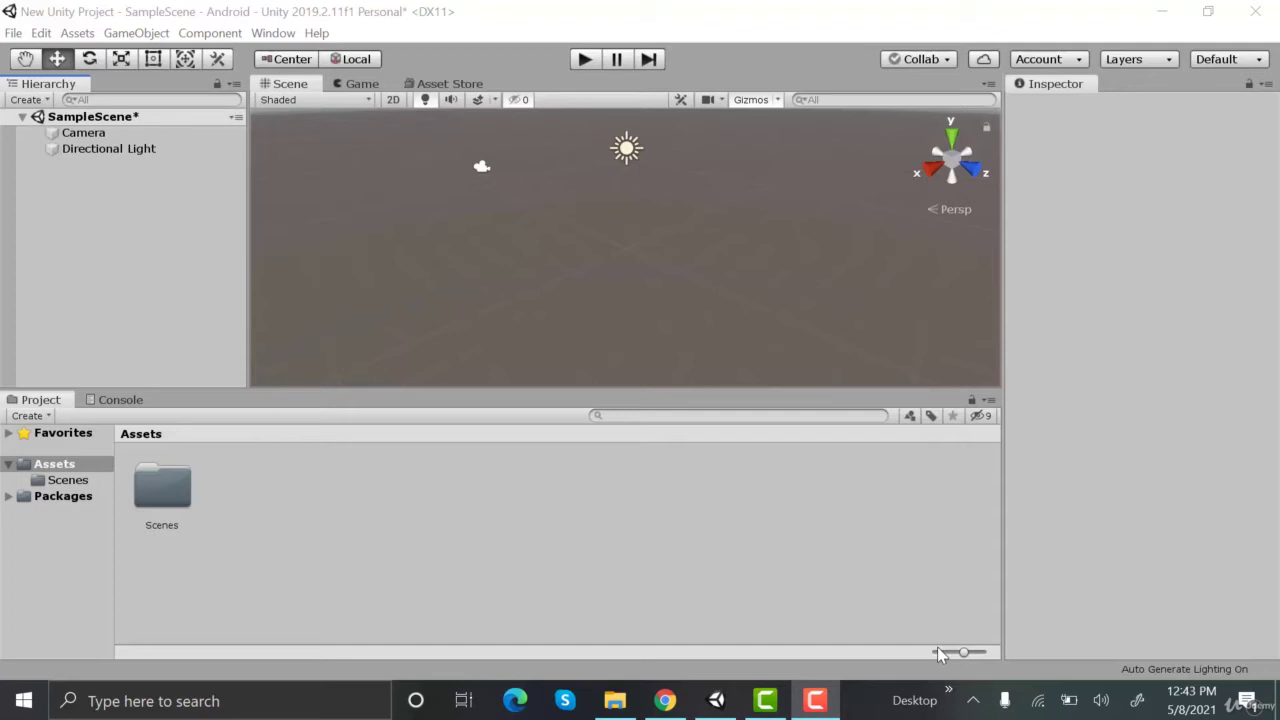
Switch the Scene view to 2D mode.
{"action": "left_click", "coordinate": [393, 108]}
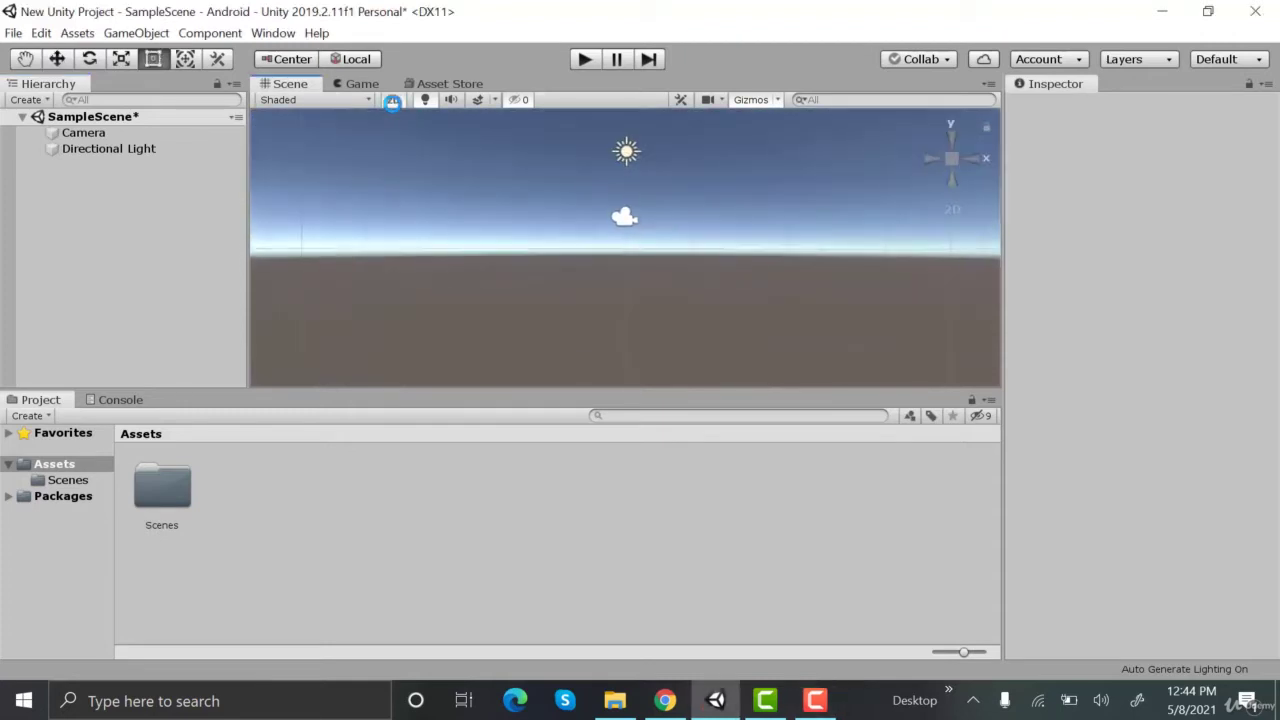
{"action": "left_click", "coordinate": [393, 100]}
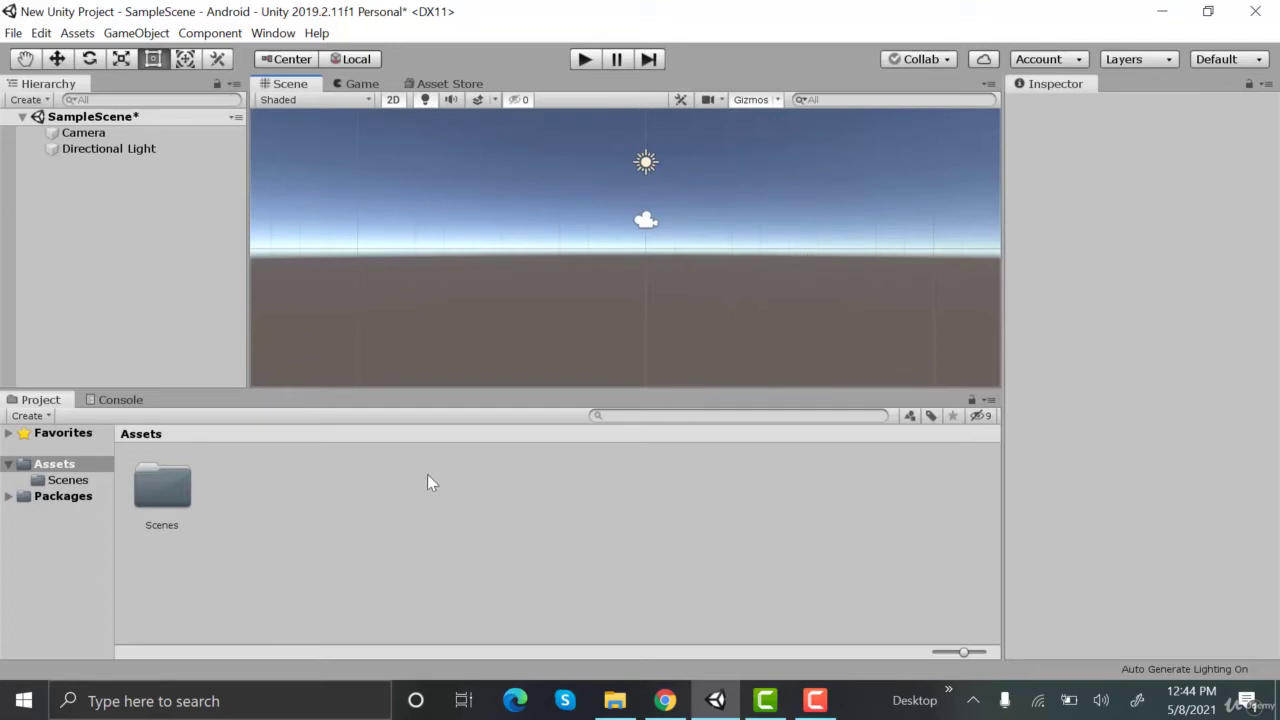
Import the bUTTON image from the desktop into the project's Assets folder.
{"action": "left_click", "coordinate": [62, 464]}
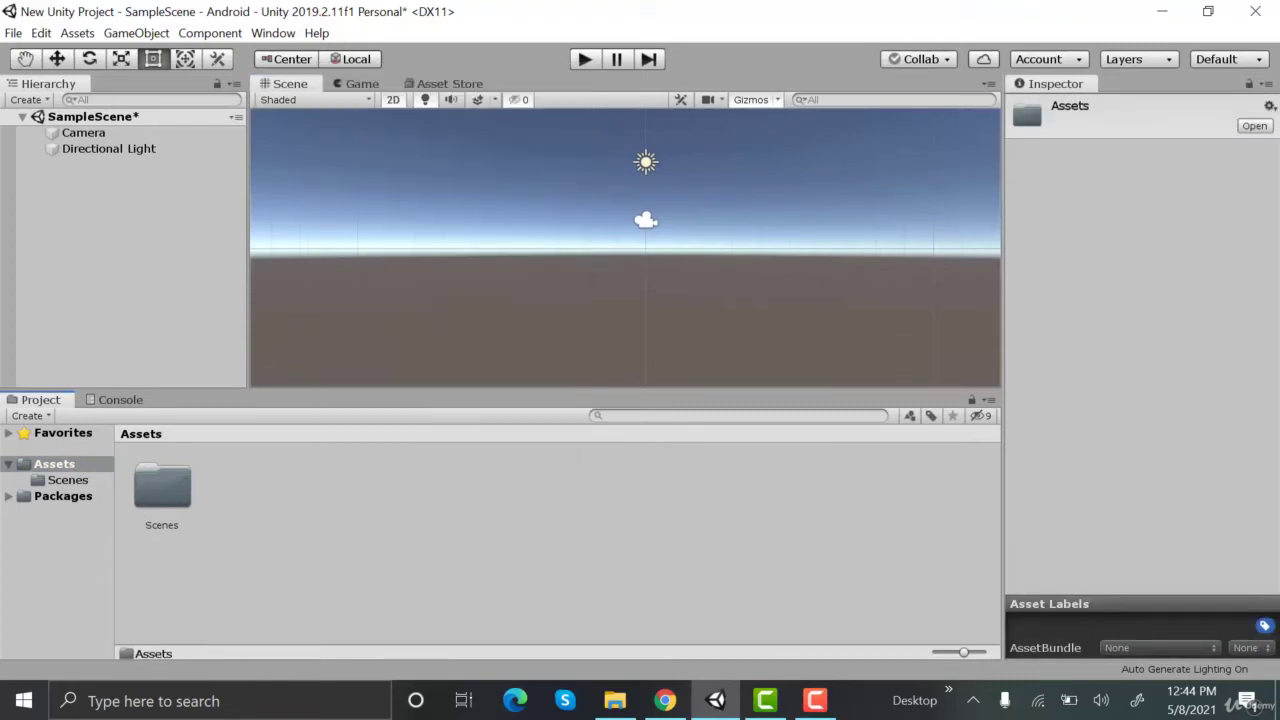
{"action": "key", "text": "super+d"}
{"action": "left_click_drag", "start_coordinate": [352, 262], "coordinate": [422, 518]}
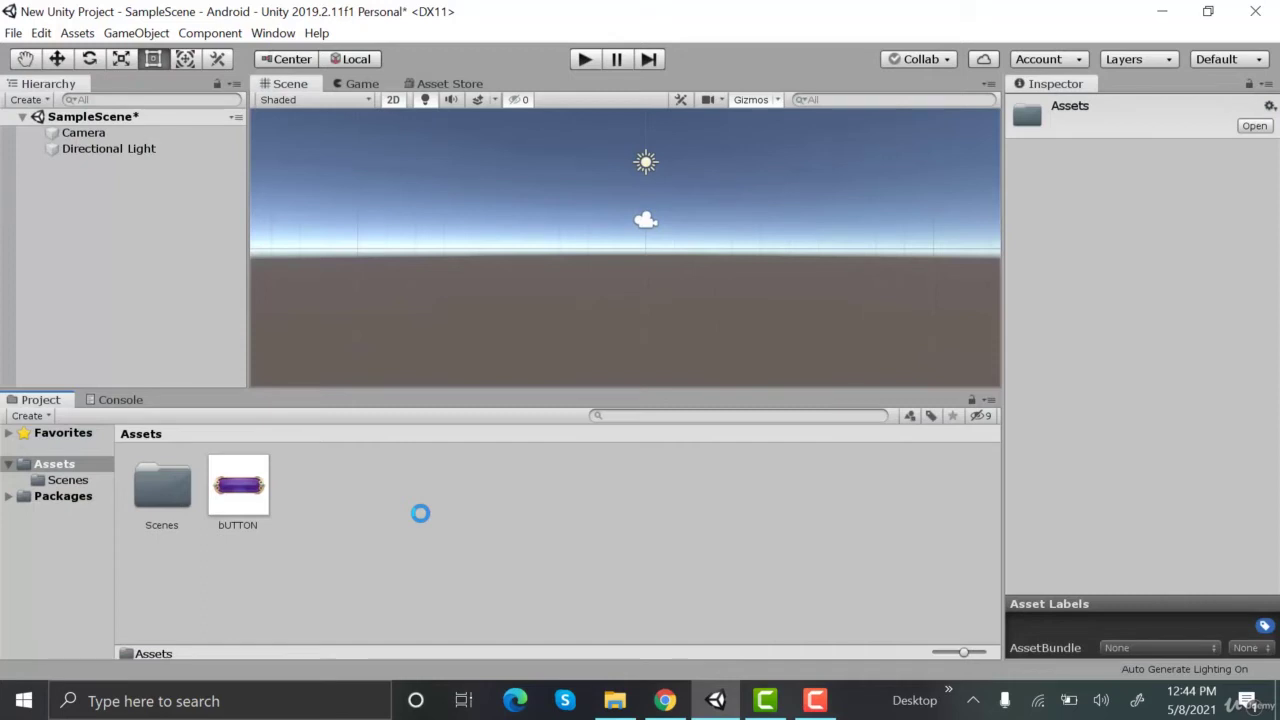
Create a Triangle sprite in the Assets folder and choose Sprite (2D and UI) as its texture type.
{"action": "right_click", "coordinate": [420, 502]}
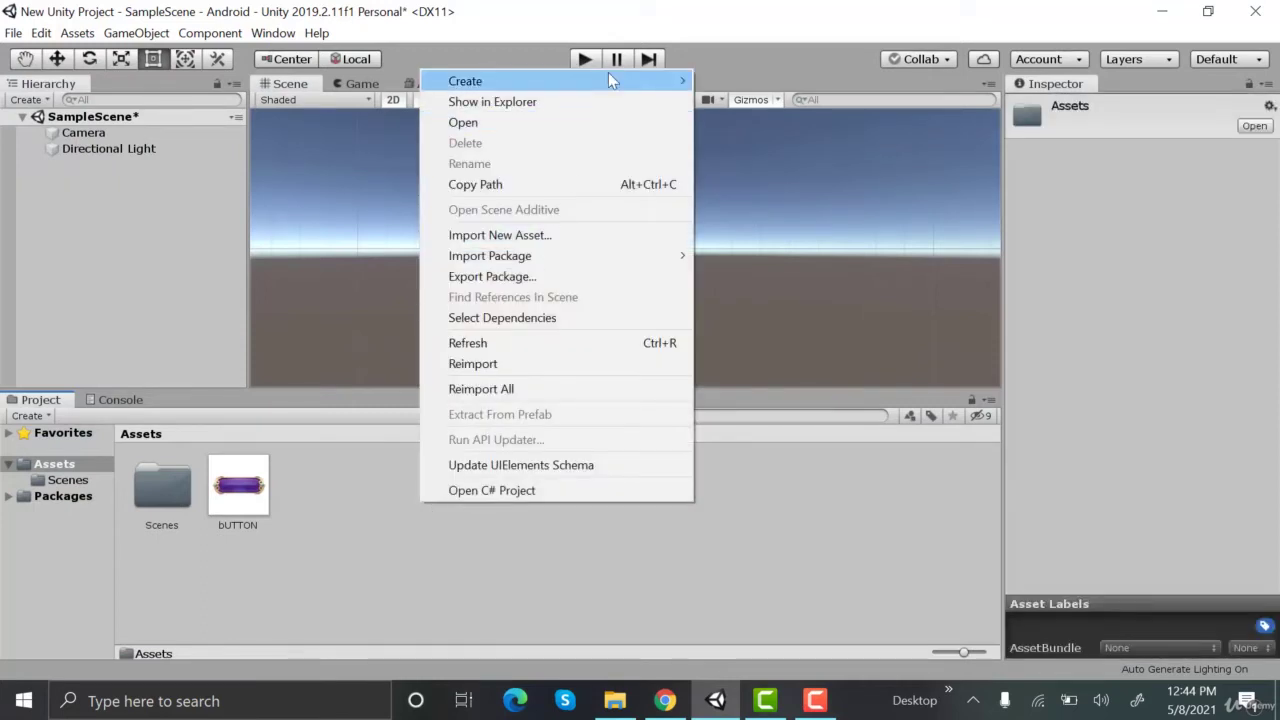
{"action": "mouse_move", "coordinate": [609, 74]}
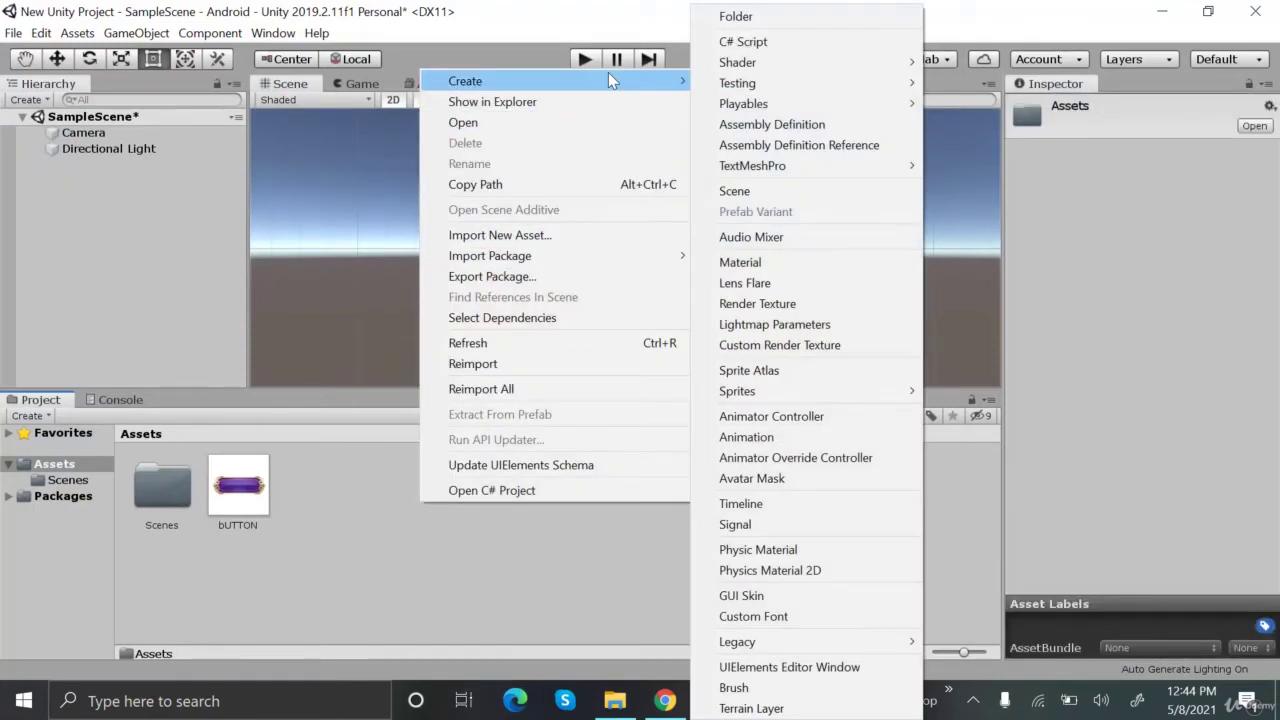
{"action": "mouse_move", "coordinate": [860, 392]}
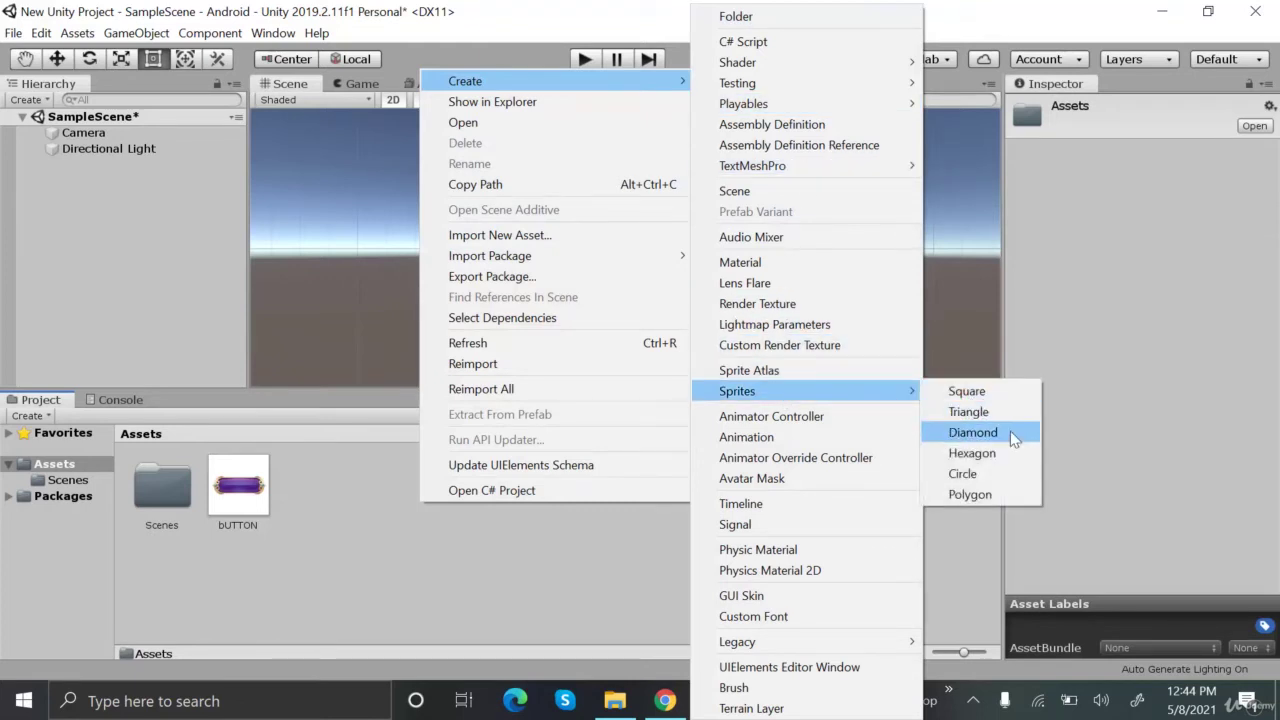
{"action": "left_click", "coordinate": [1012, 420]}
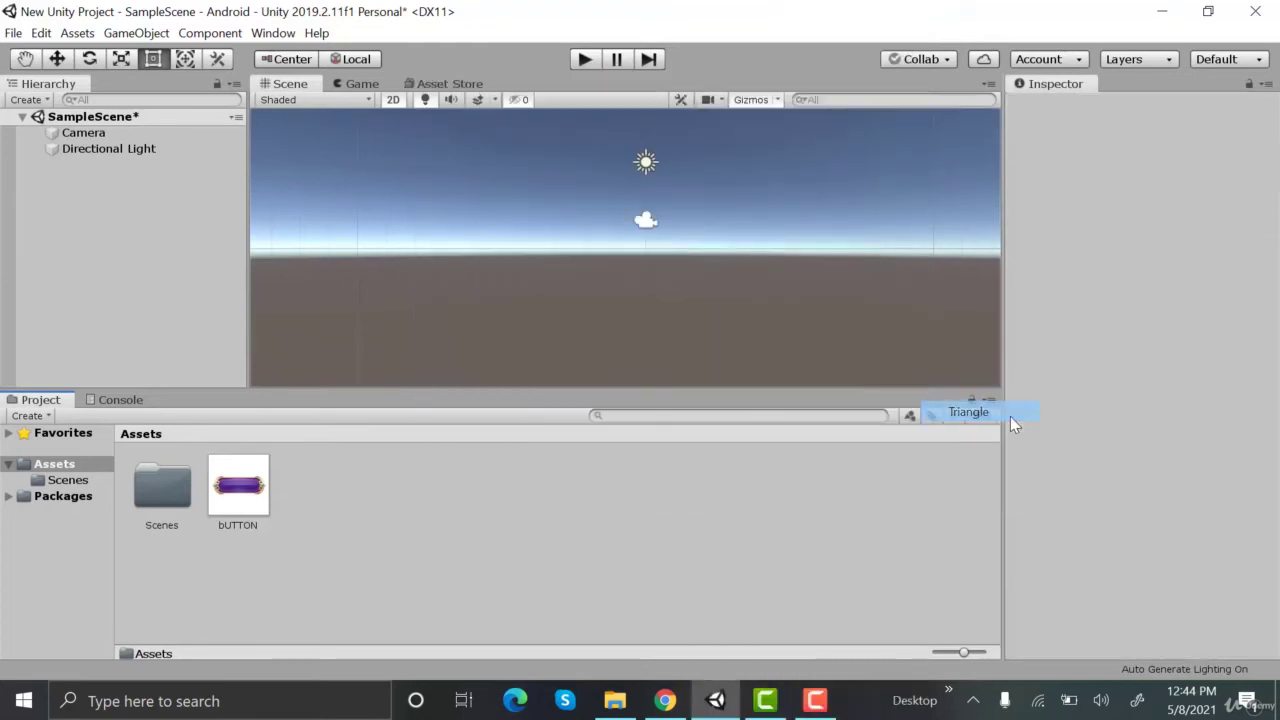
{"action": "left_click", "coordinate": [551, 525]}
{"action": "right_click", "coordinate": [287, 503]}
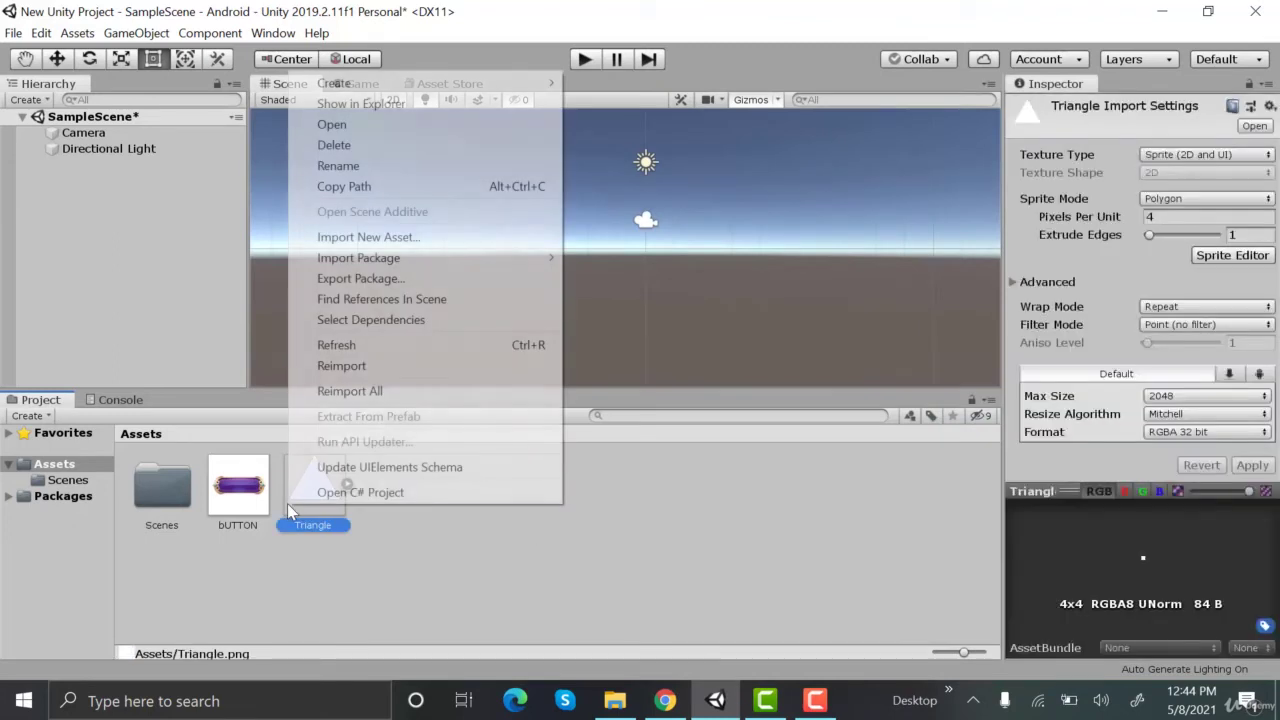
{"action": "left_click", "coordinate": [492, 596]}
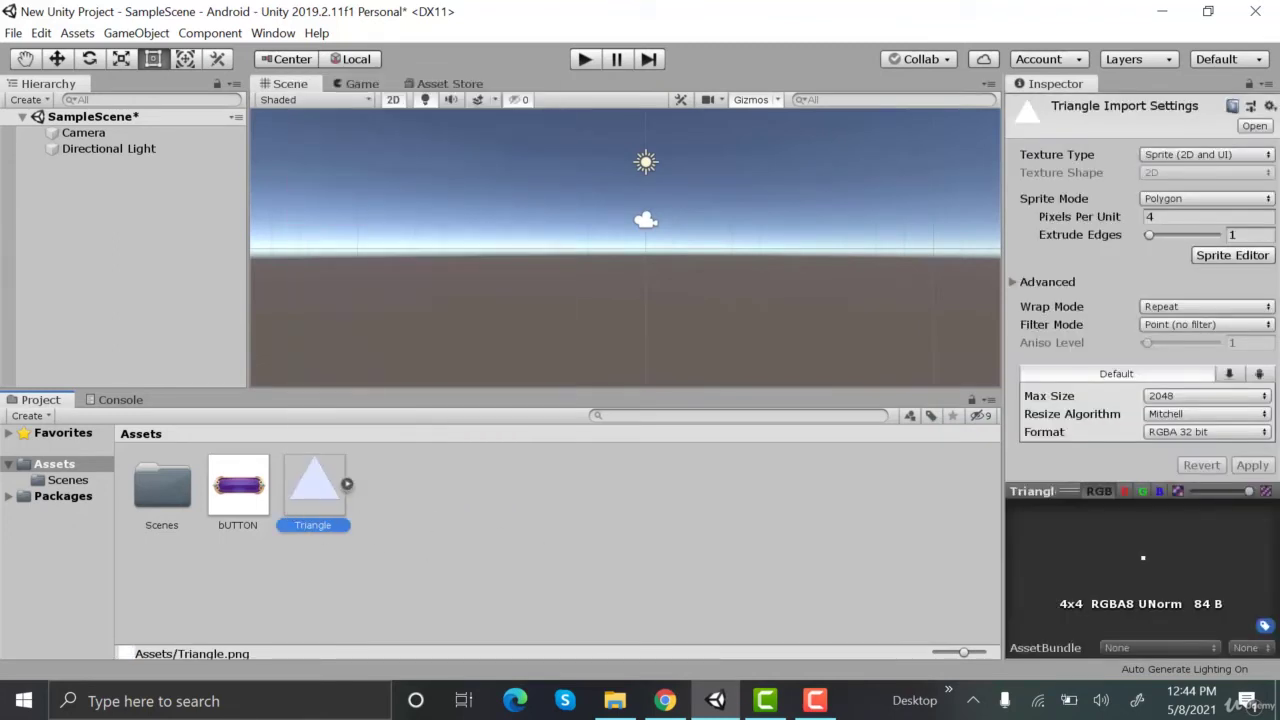
{"action": "left_click", "coordinate": [1243, 166]}
{"action": "left_click", "coordinate": [1160, 240]}
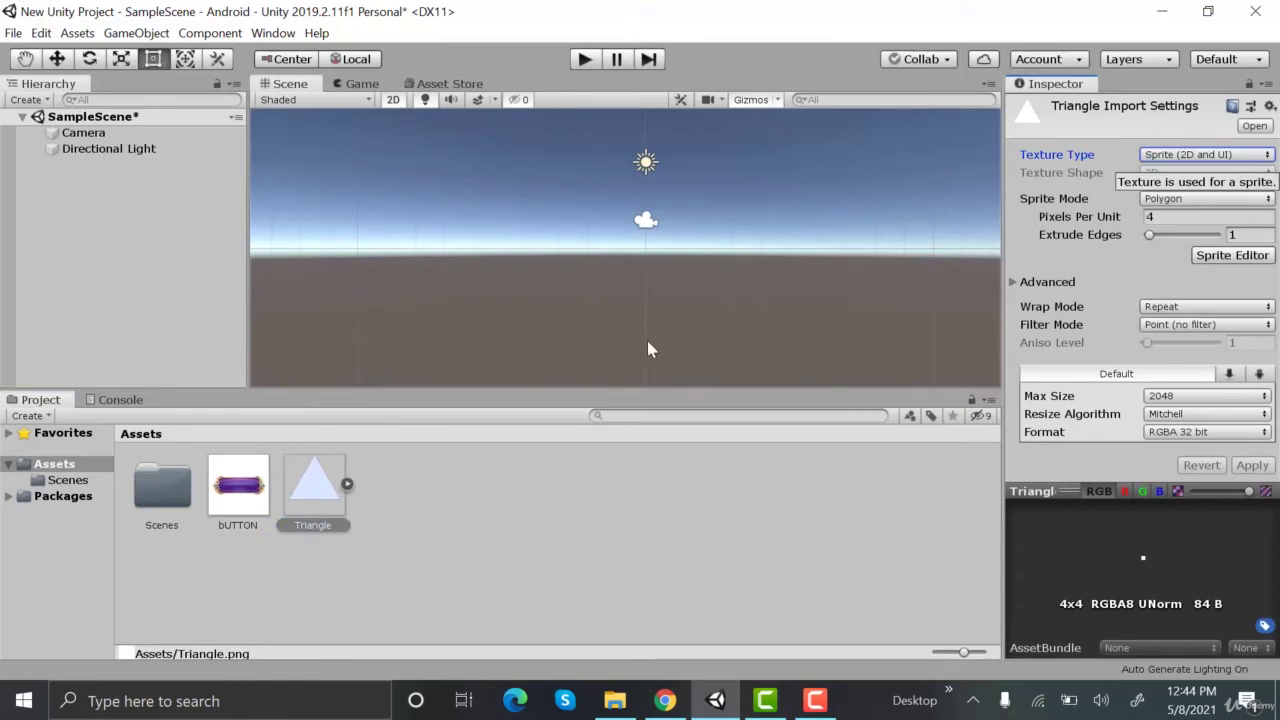
Set the texture type of the bUTTON image to Cursor and apply the import settings.
{"action": "left_click", "coordinate": [229, 500]}
{"action": "left_click", "coordinate": [1250, 157]}
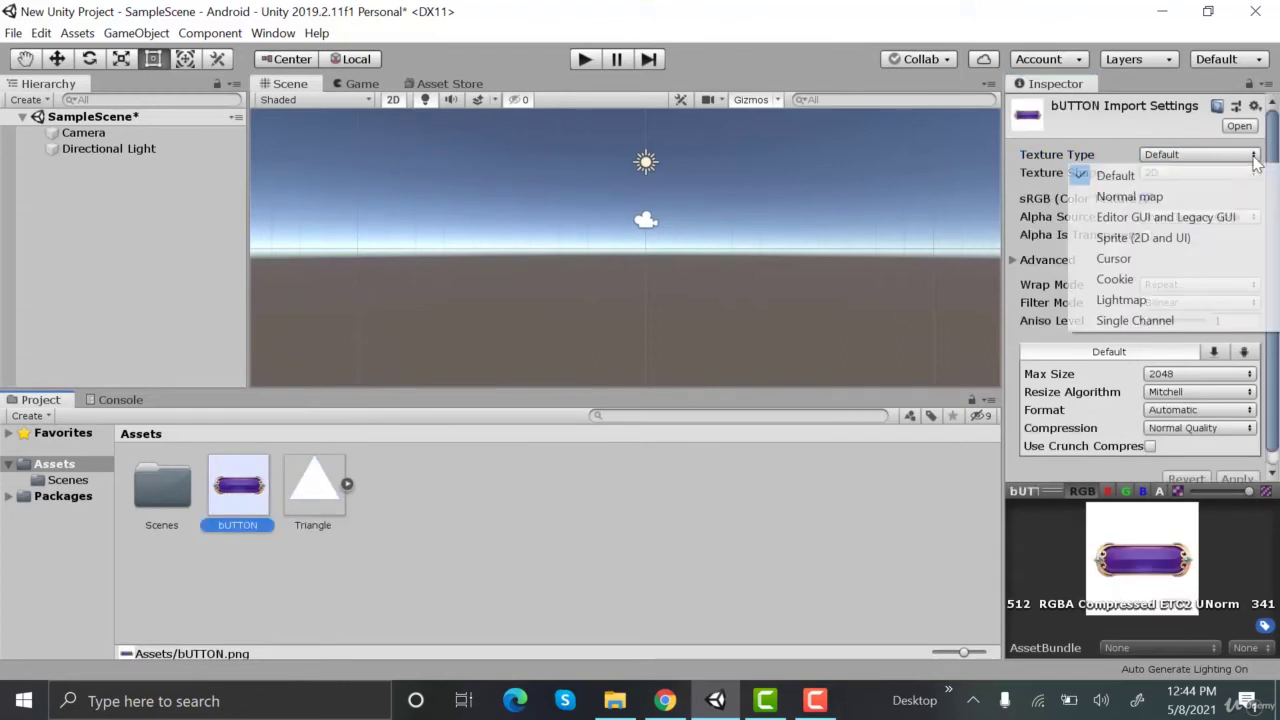
{"action": "left_click", "coordinate": [1226, 258]}
{"action": "left_click", "coordinate": [1252, 424]}
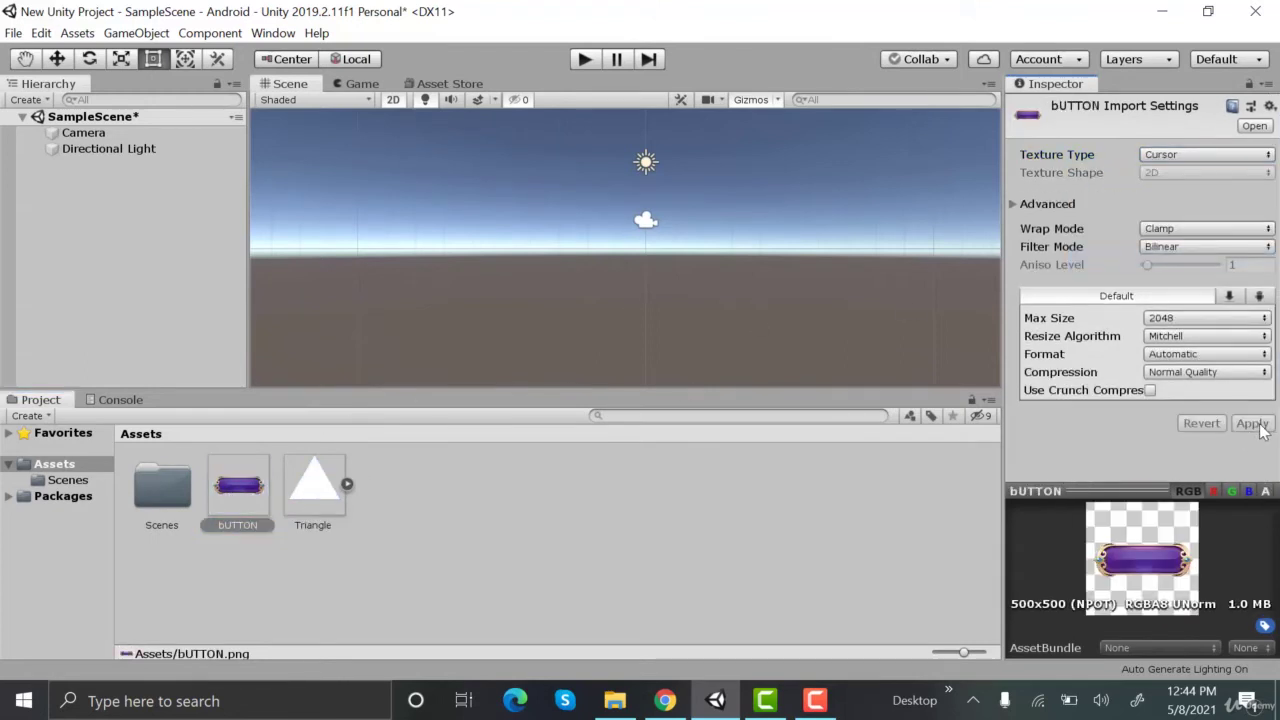
{"action": "left_click", "coordinate": [616, 480]}
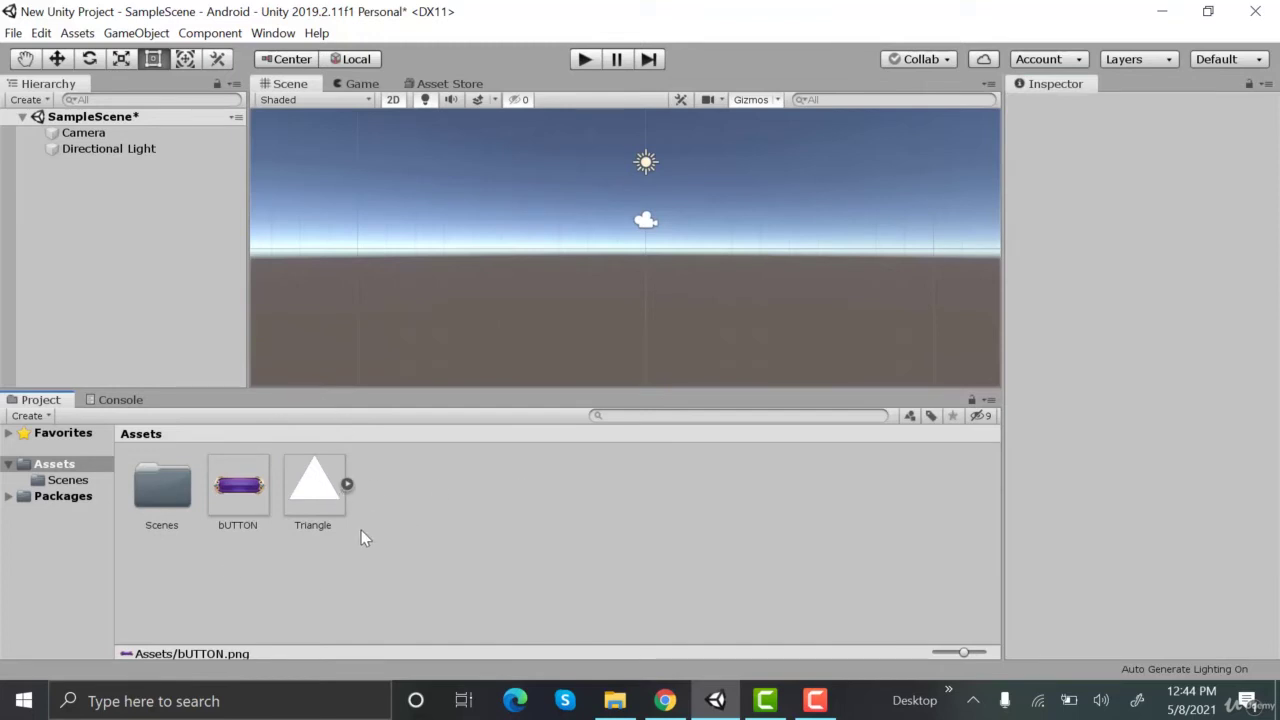
Create a new folder named Sprites in the Assets folder.
{"action": "right_click", "coordinate": [453, 495]}
{"action": "left_click", "coordinate": [435, 515]}
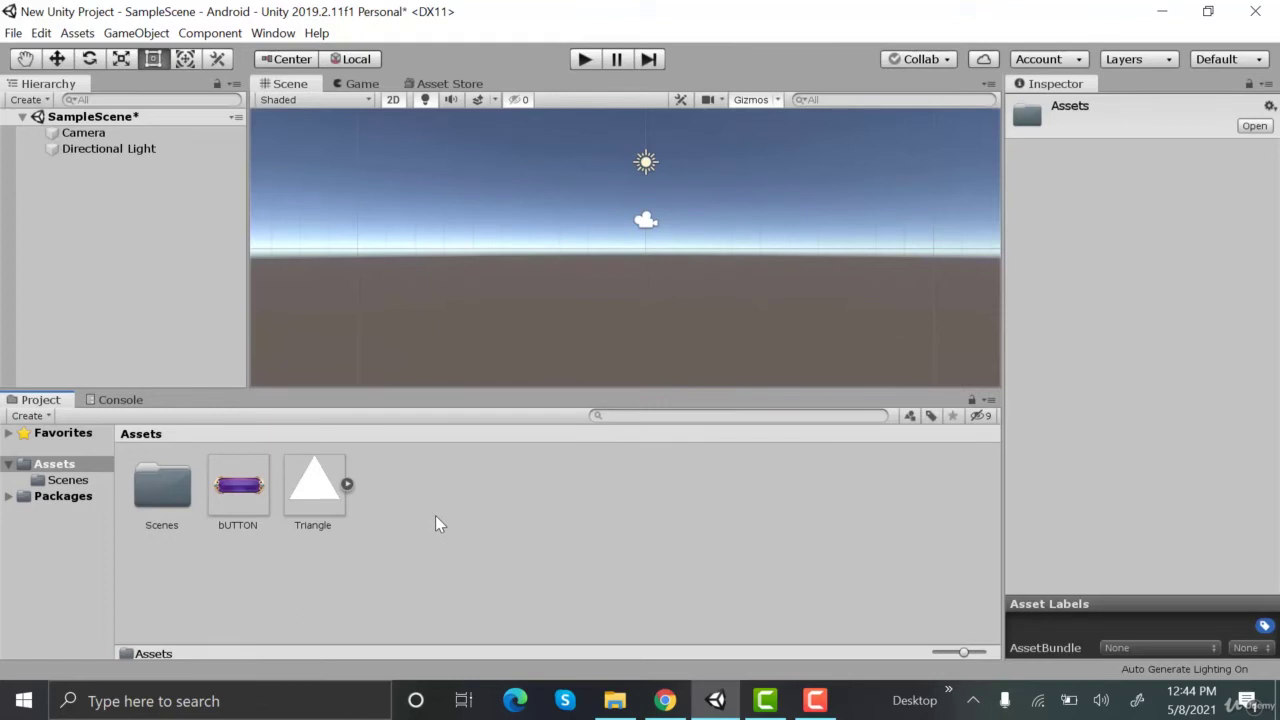
{"action": "right_click", "coordinate": [433, 515]}
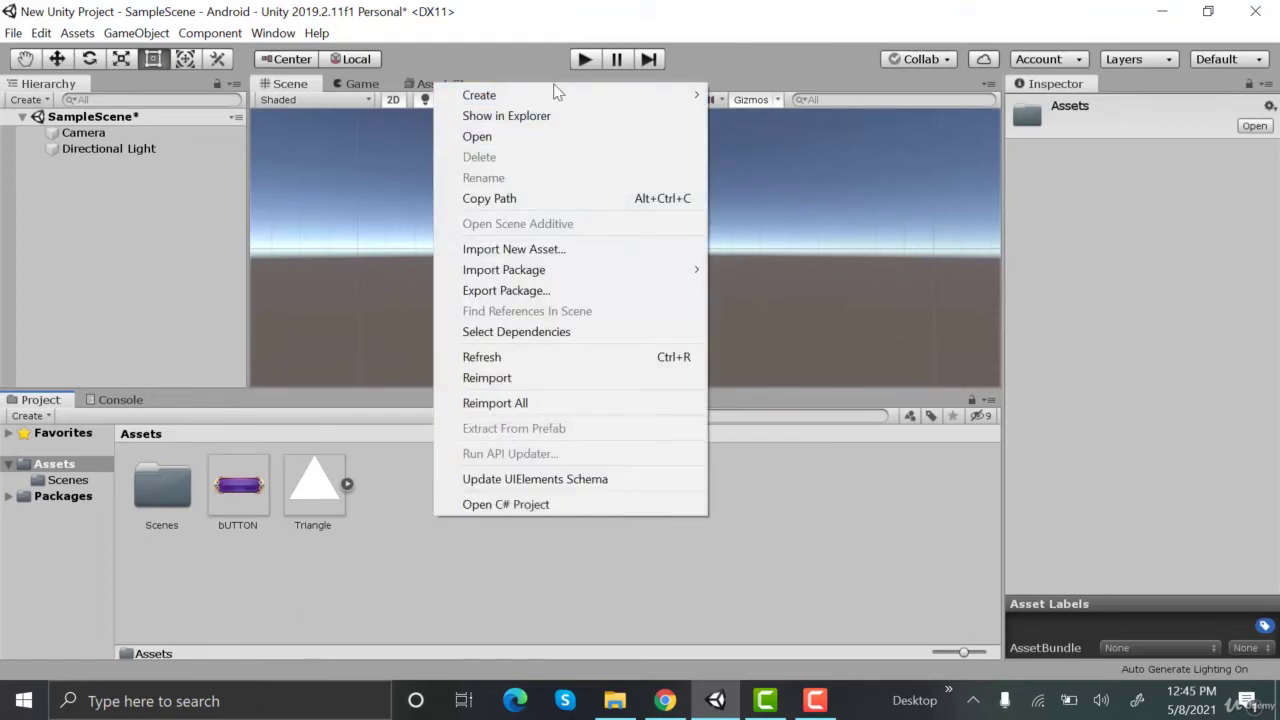
{"action": "mouse_move", "coordinate": [576, 97]}
{"action": "left_click", "coordinate": [814, 20]}
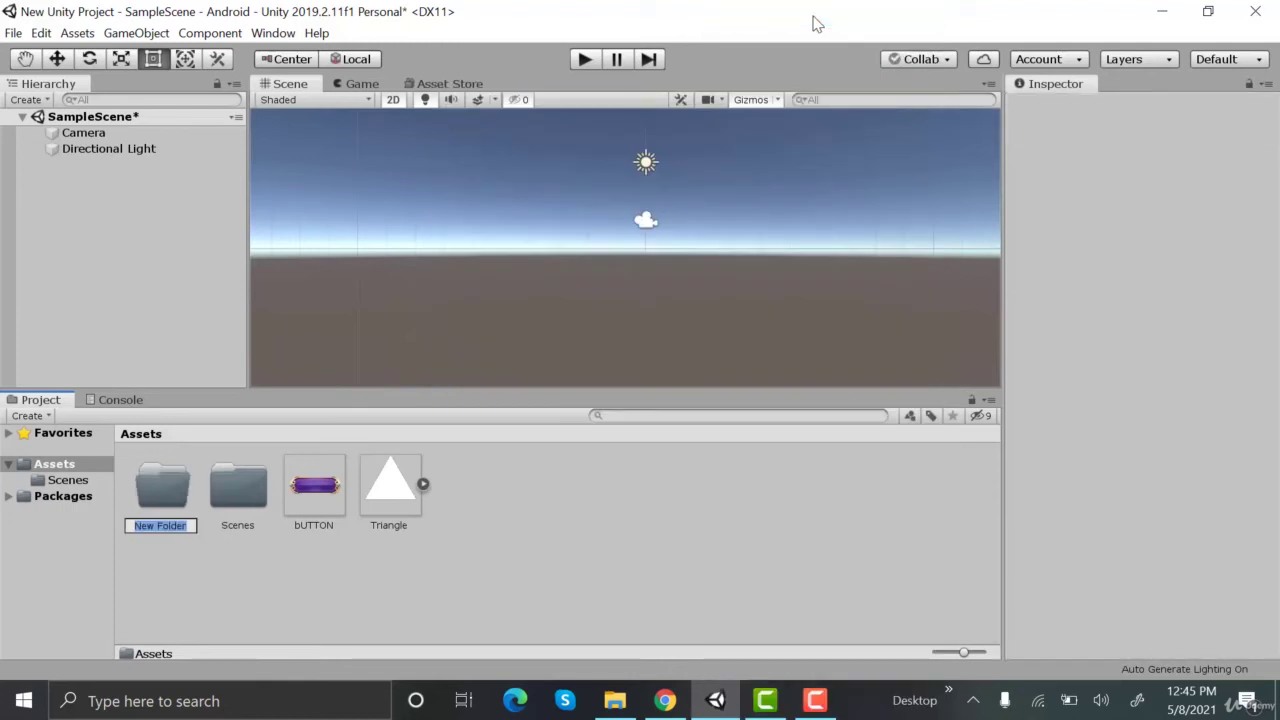
{"action": "type", "text": "Sprites"}
{"action": "key", "text": "Return"}
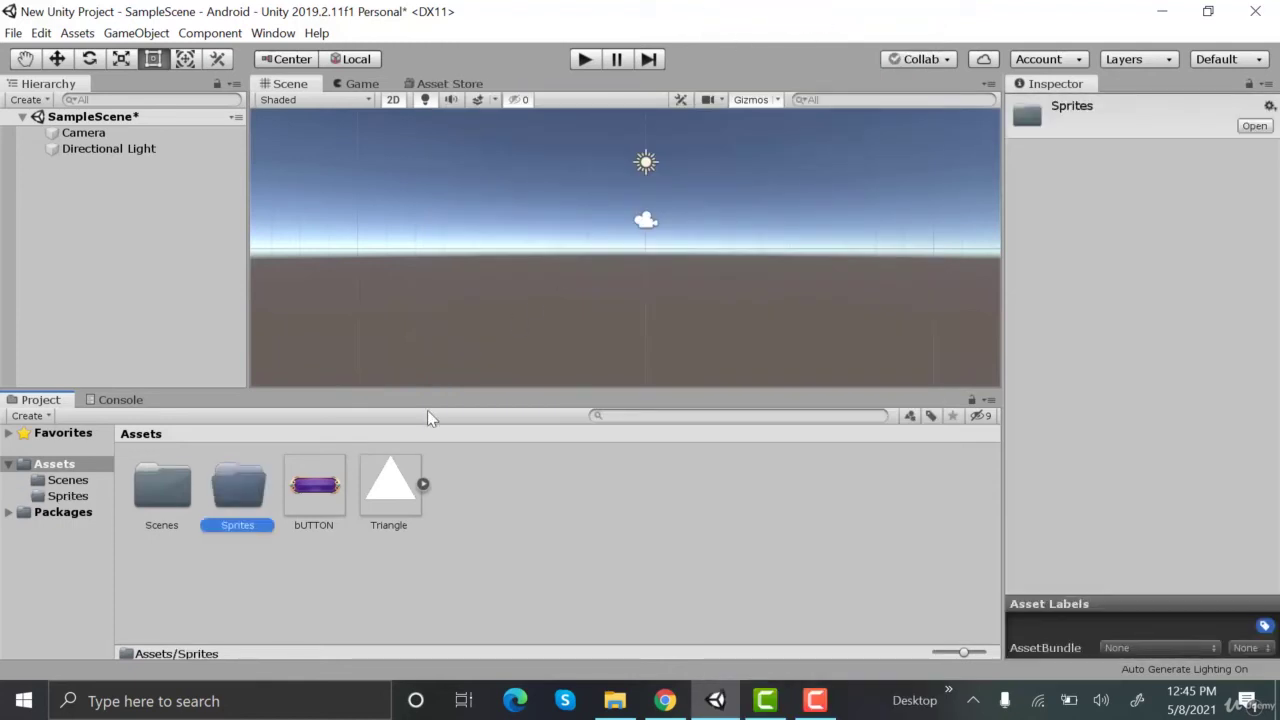
Move the bUTTON and Triangle assets into the Sprites folder and open that folder.
{"action": "left_click", "coordinate": [403, 487]}
{"action": "left_click", "coordinate": [312, 490], "text": "ctrl"}
{"action": "left_click_drag", "start_coordinate": [312, 490], "coordinate": [248, 492]}
{"action": "double_click", "coordinate": [247, 492]}
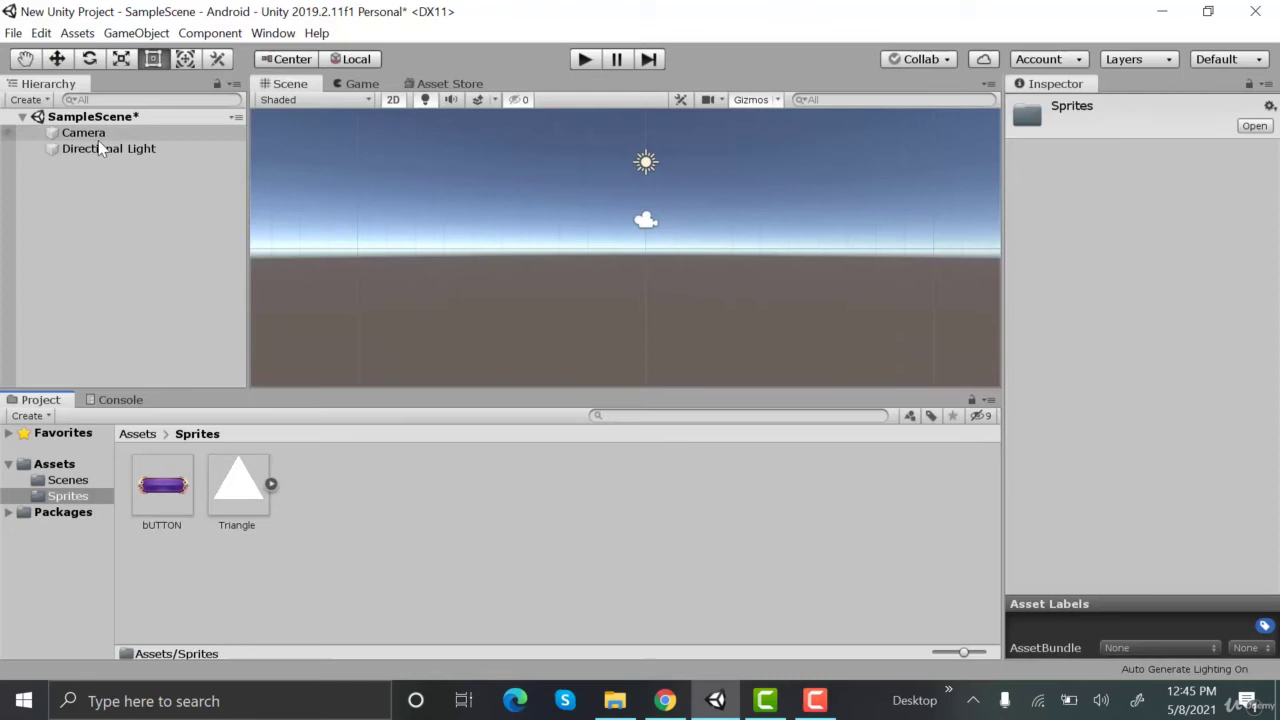
Add a new 2D sprite object to SampleScene and name it Image.
{"action": "right_click", "coordinate": [84, 190]}
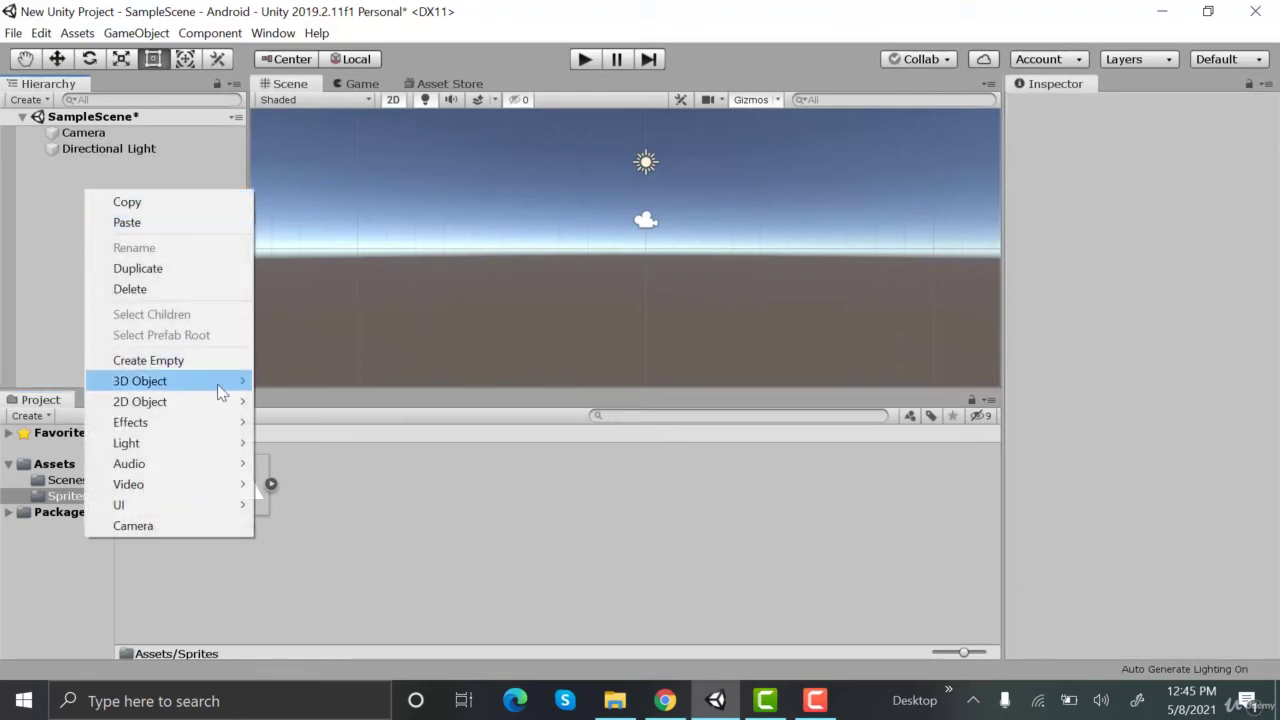
{"action": "mouse_move", "coordinate": [224, 402]}
{"action": "left_click", "coordinate": [293, 402]}
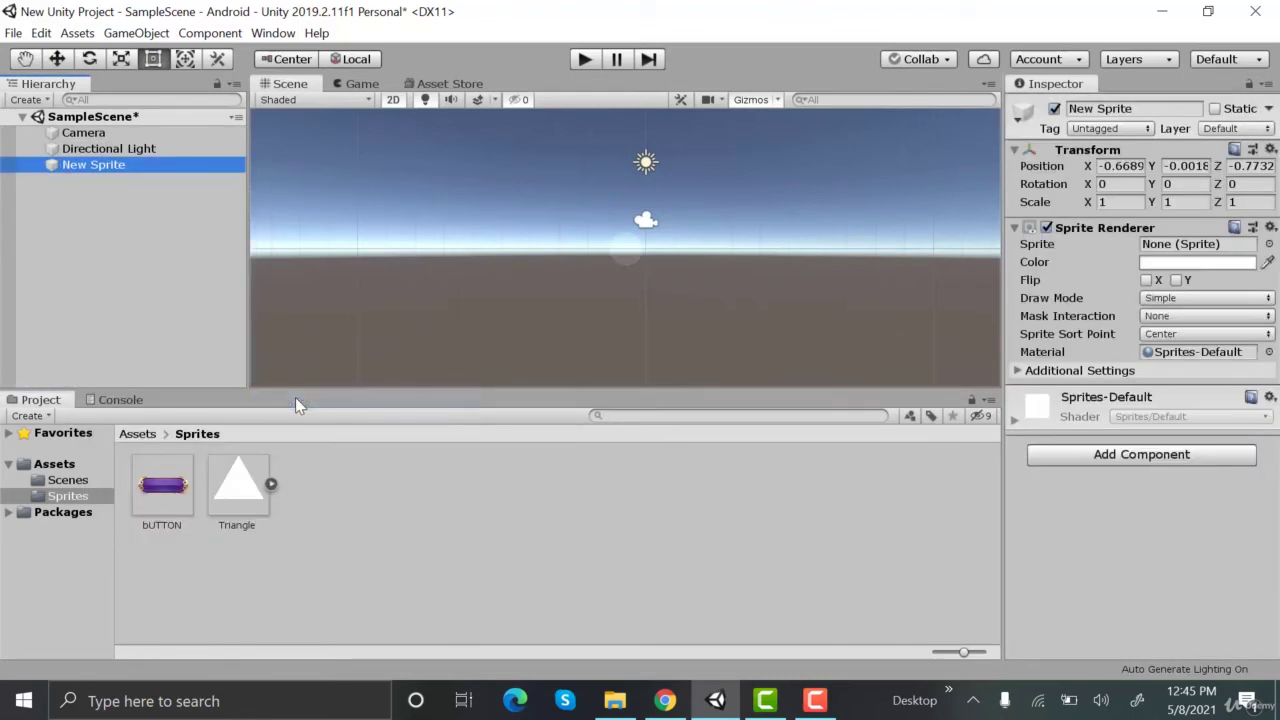
{"action": "left_click", "coordinate": [1185, 110]}
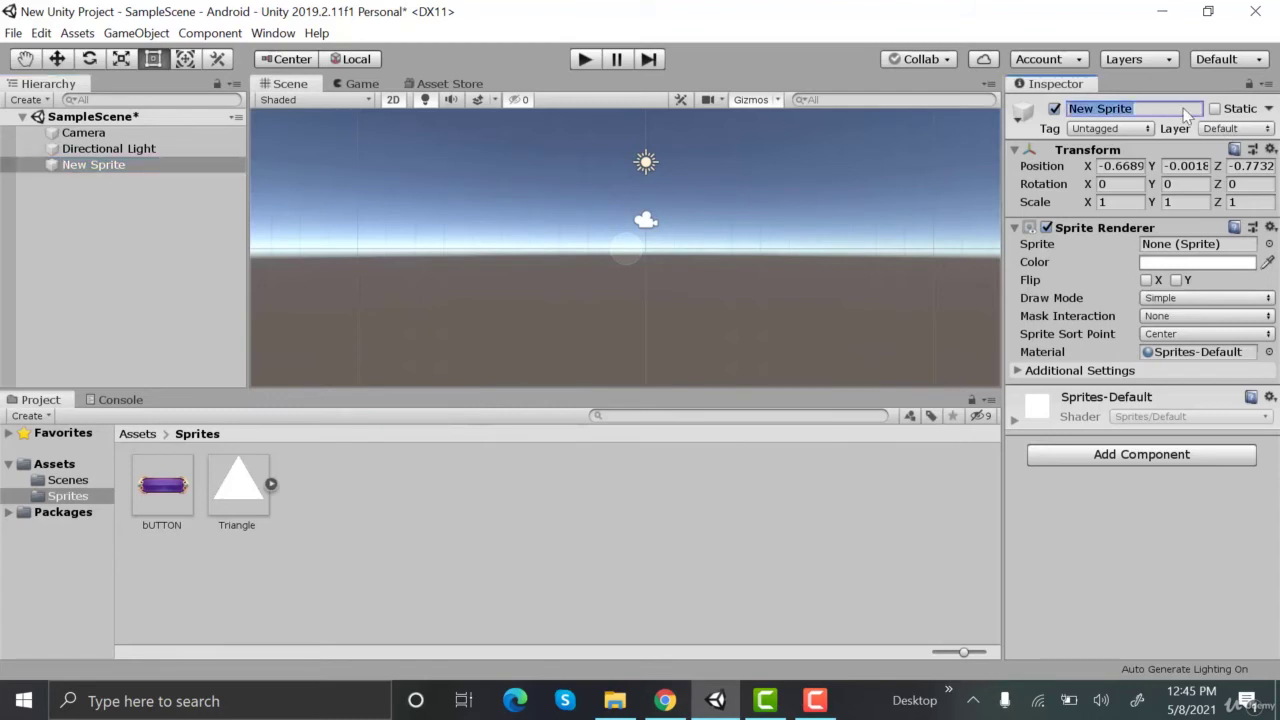
{"action": "type", "text": "Image"}
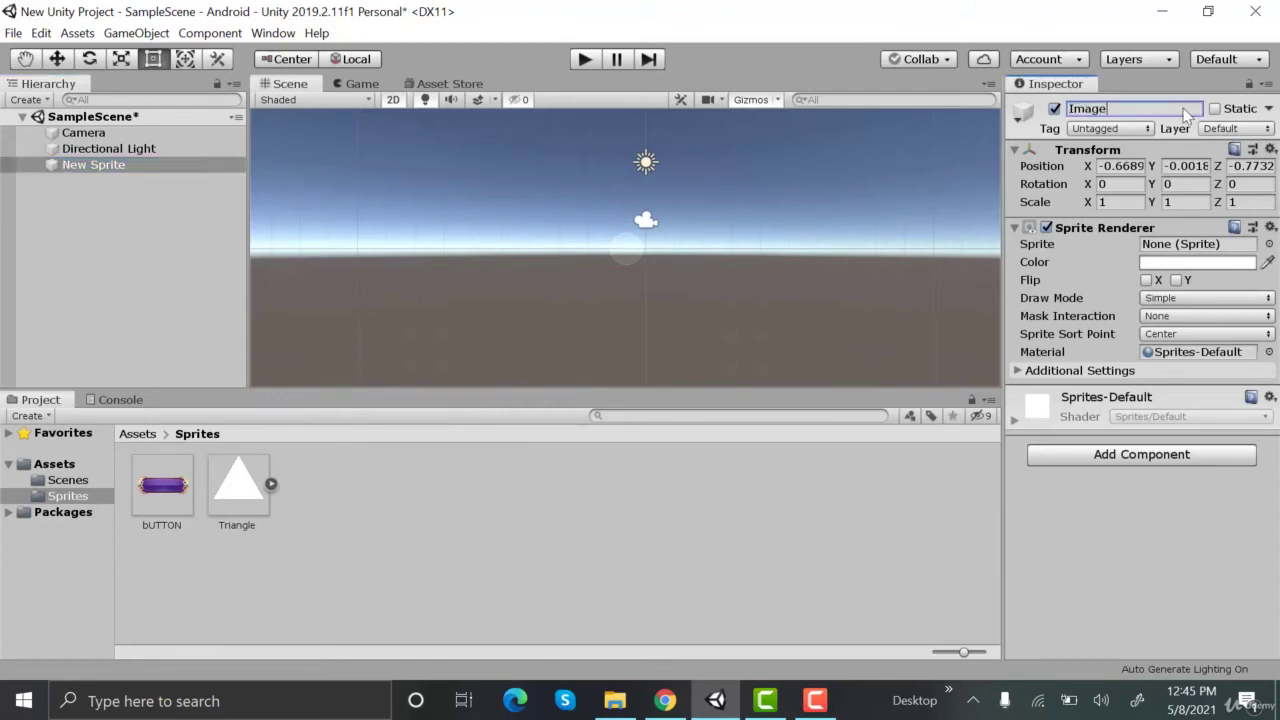
{"action": "key", "text": "Return"}
{"action": "right_click", "coordinate": [162, 164]}
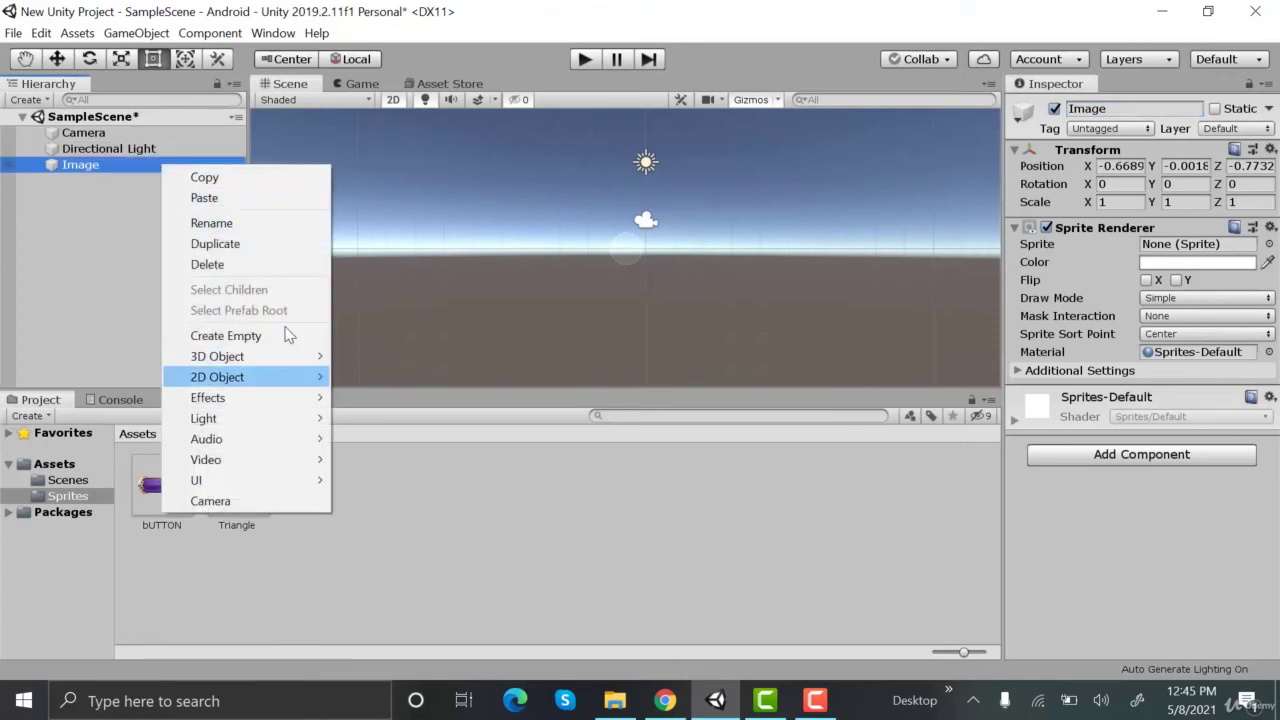
{"action": "left_click", "coordinate": [262, 223]}
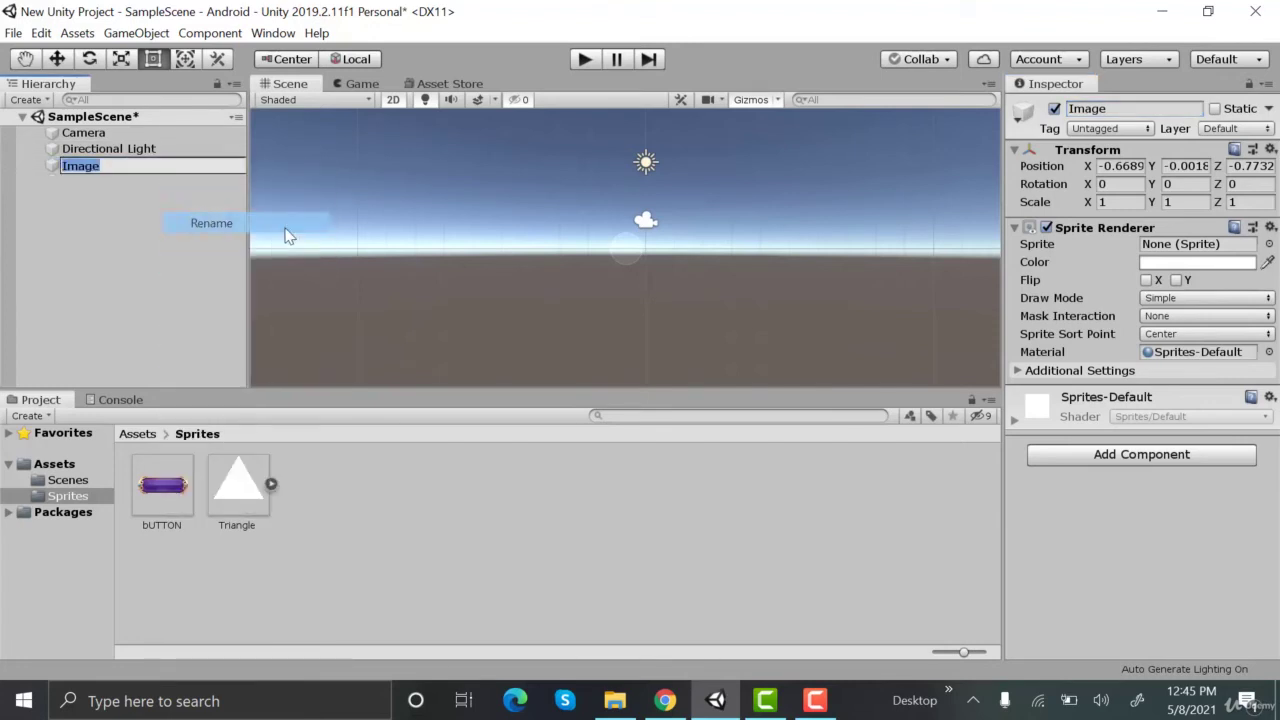
{"action": "left_click", "coordinate": [119, 199]}
Remove the Sprite Renderer component from the Image object and add a Sprite Renderer back to it.
{"action": "left_click", "coordinate": [169, 167]}
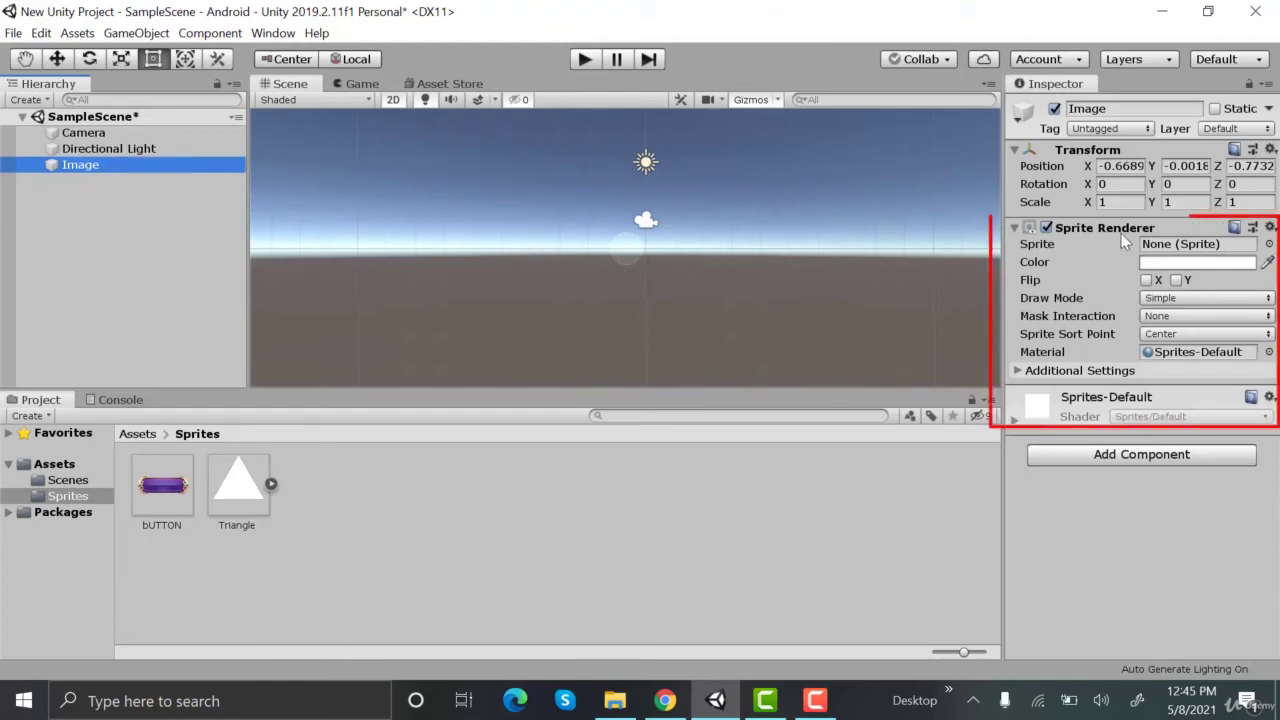
{"action": "left_click", "coordinate": [1270, 228]}
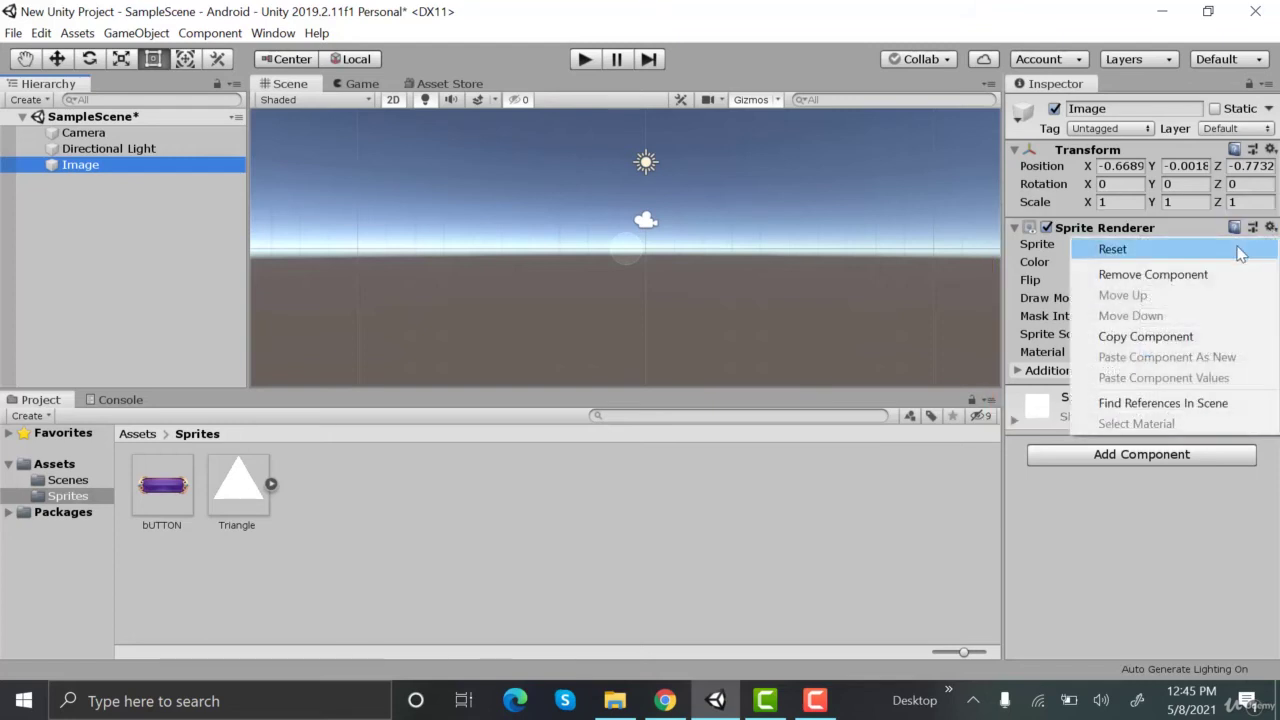
{"action": "left_click", "coordinate": [1228, 274]}
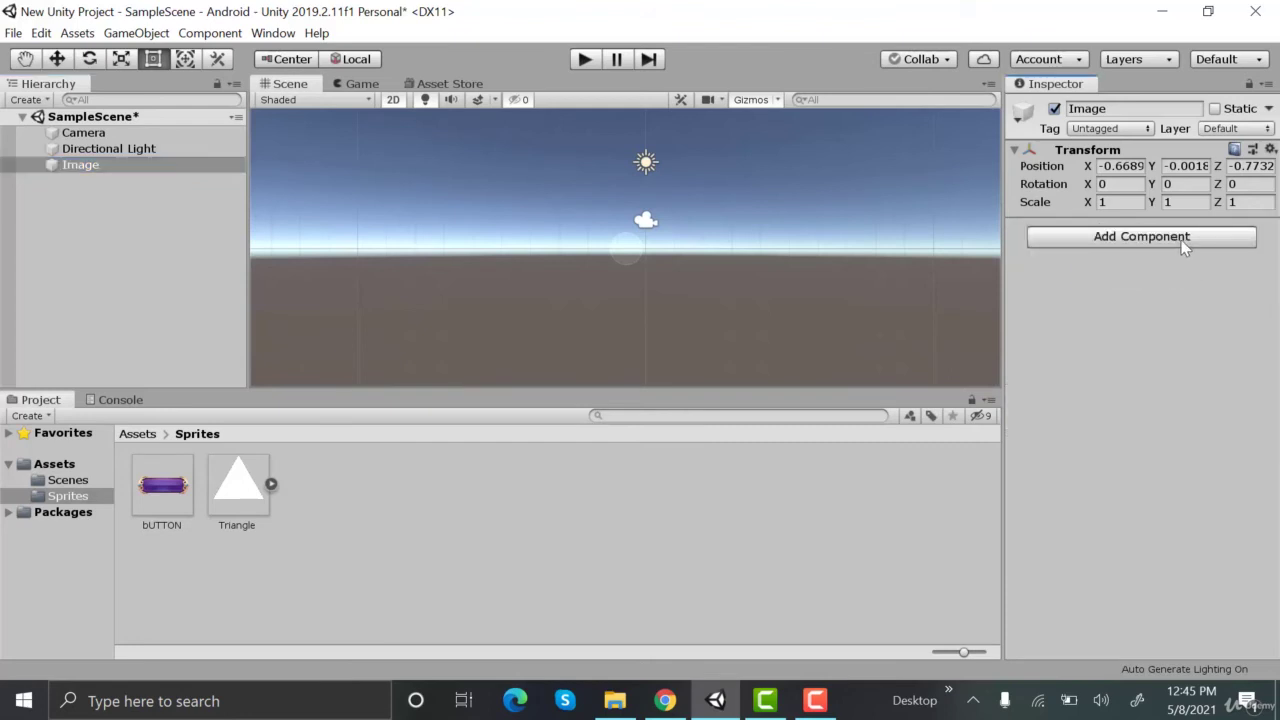
{"action": "left_click", "coordinate": [1181, 242]}
{"action": "type", "text": "sprite re"}
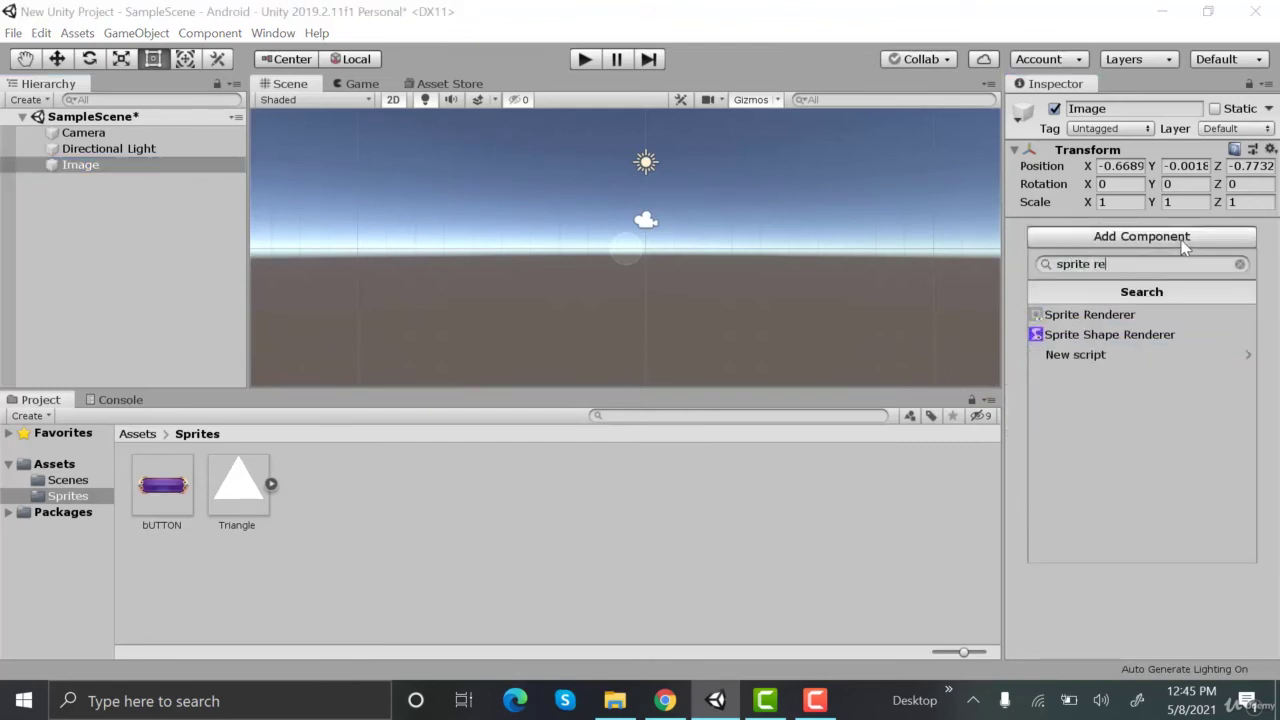
{"action": "left_click", "coordinate": [1161, 317]}
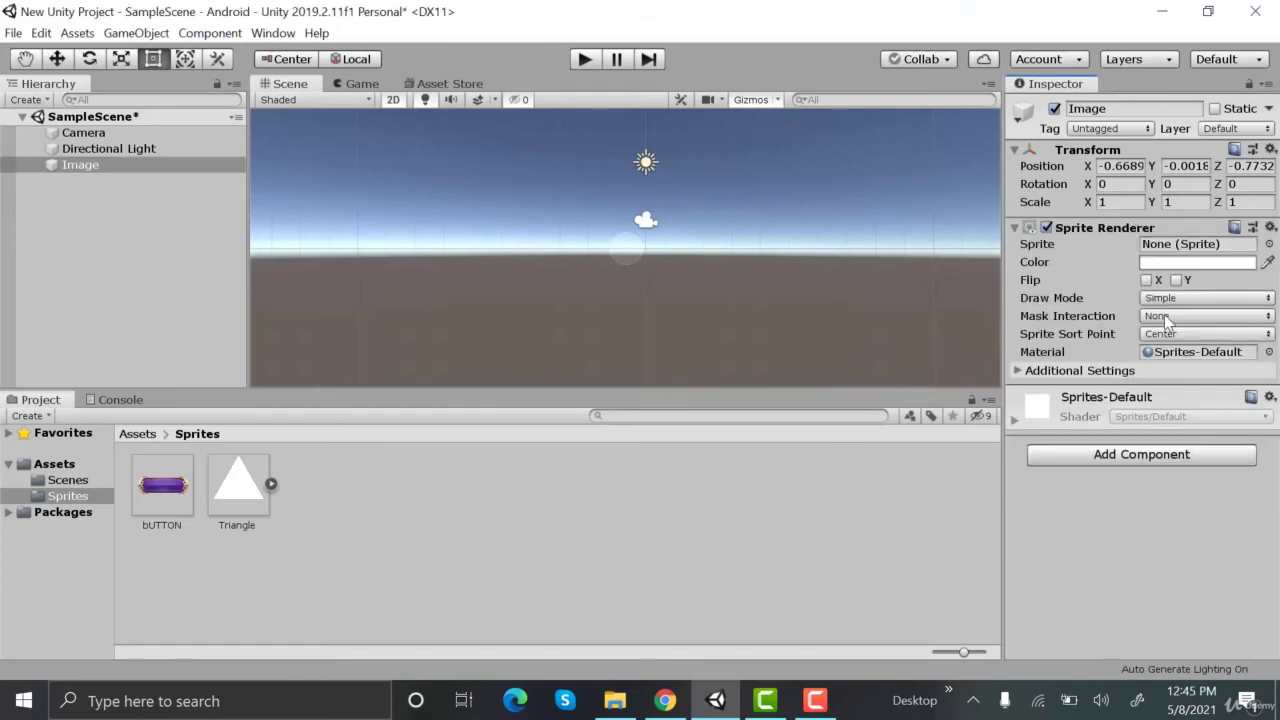
Assign the bUTTON sprite from the Sprites folder to the Image object's Sprite Renderer.
{"action": "left_click", "coordinate": [1175, 244]}
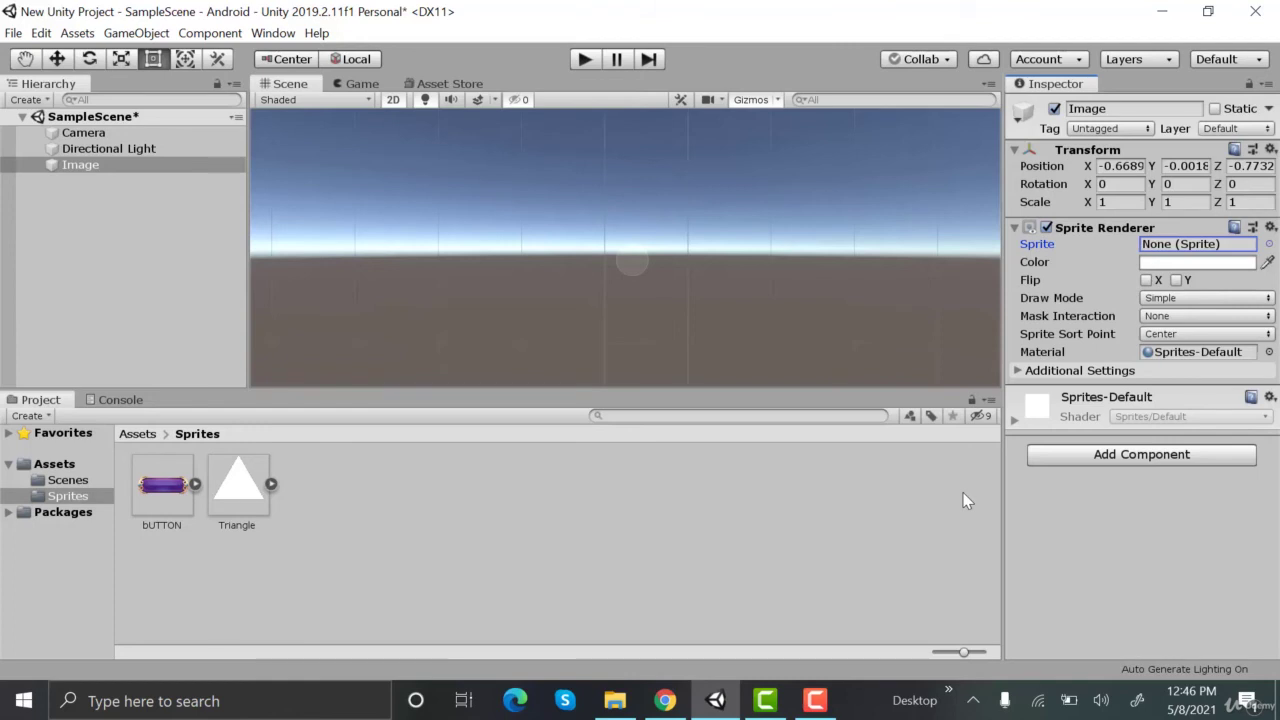
{"action": "left_click_drag", "start_coordinate": [185, 488], "coordinate": [1180, 247]}
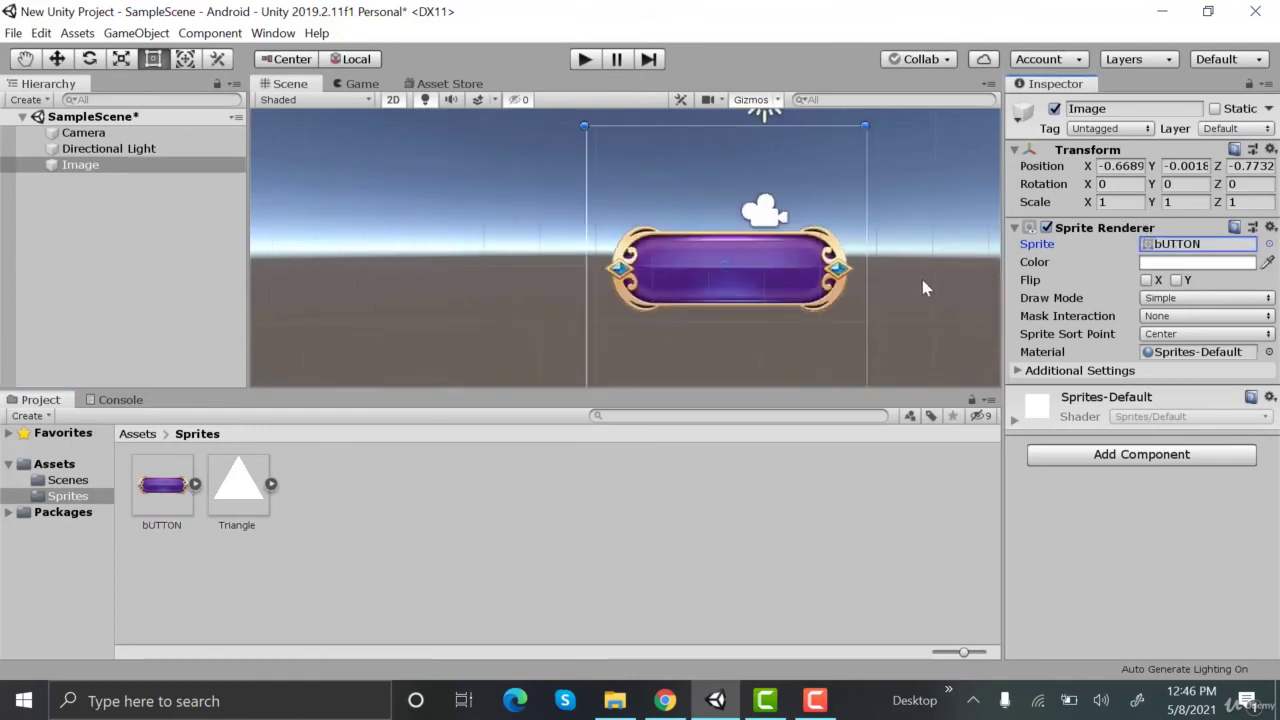
Try Triangle, Background, UISprite, UIMask and other available sprites on the Image object, ending with bUTTON selected again.
{"action": "left_click", "coordinate": [1268, 244]}
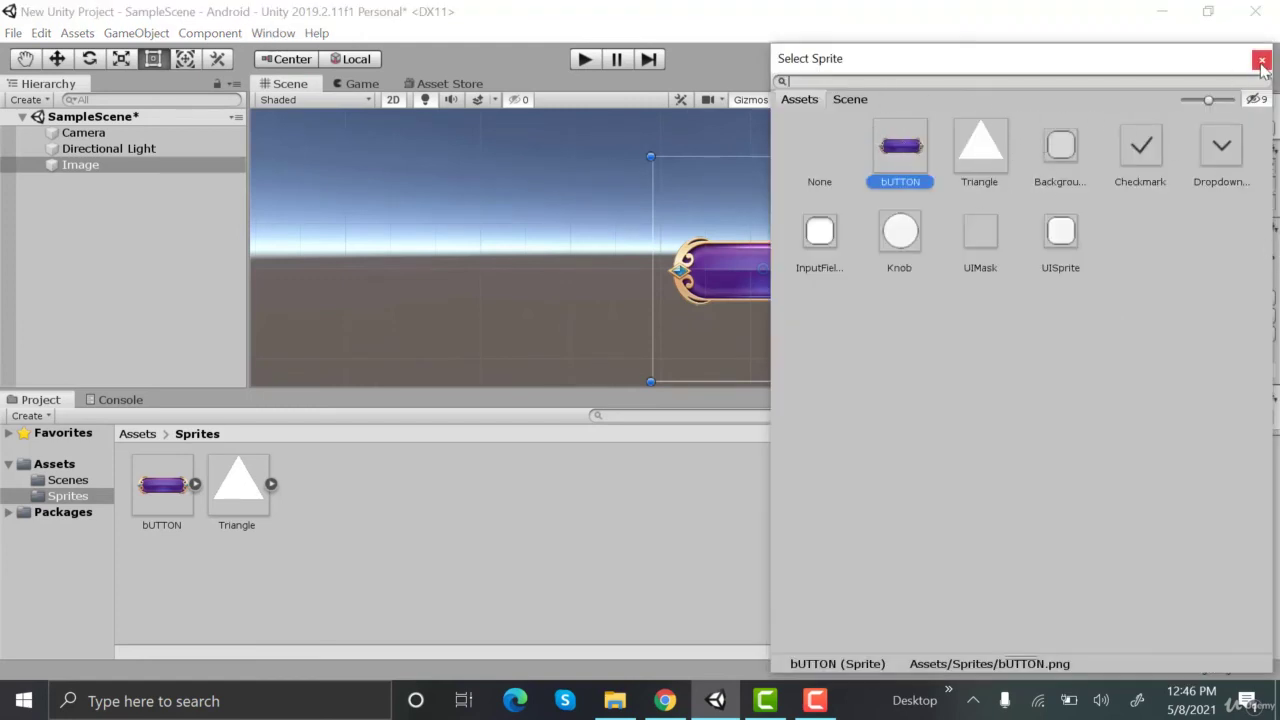
{"action": "left_click", "coordinate": [993, 145]}
{"action": "left_click_drag", "start_coordinate": [1034, 73], "coordinate": [1030, 103]}
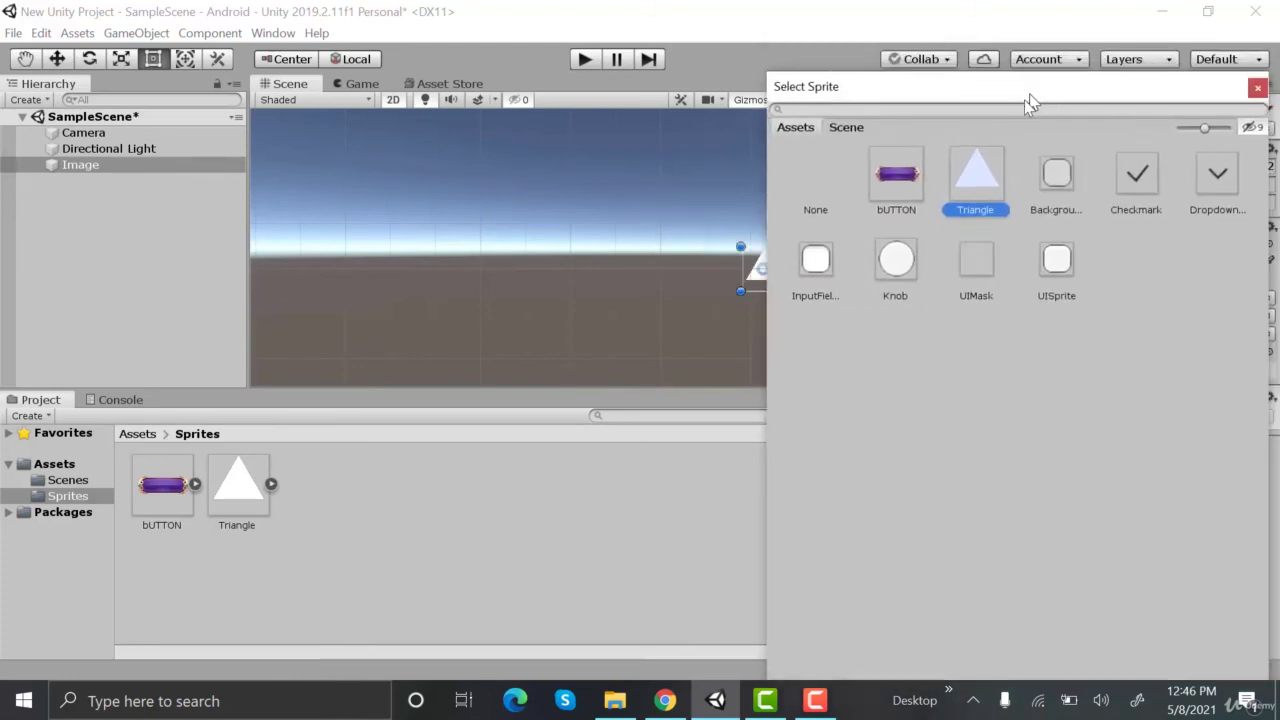
{"action": "left_click", "coordinate": [890, 174]}
{"action": "left_click_drag", "start_coordinate": [940, 104], "coordinate": [1092, 98]}
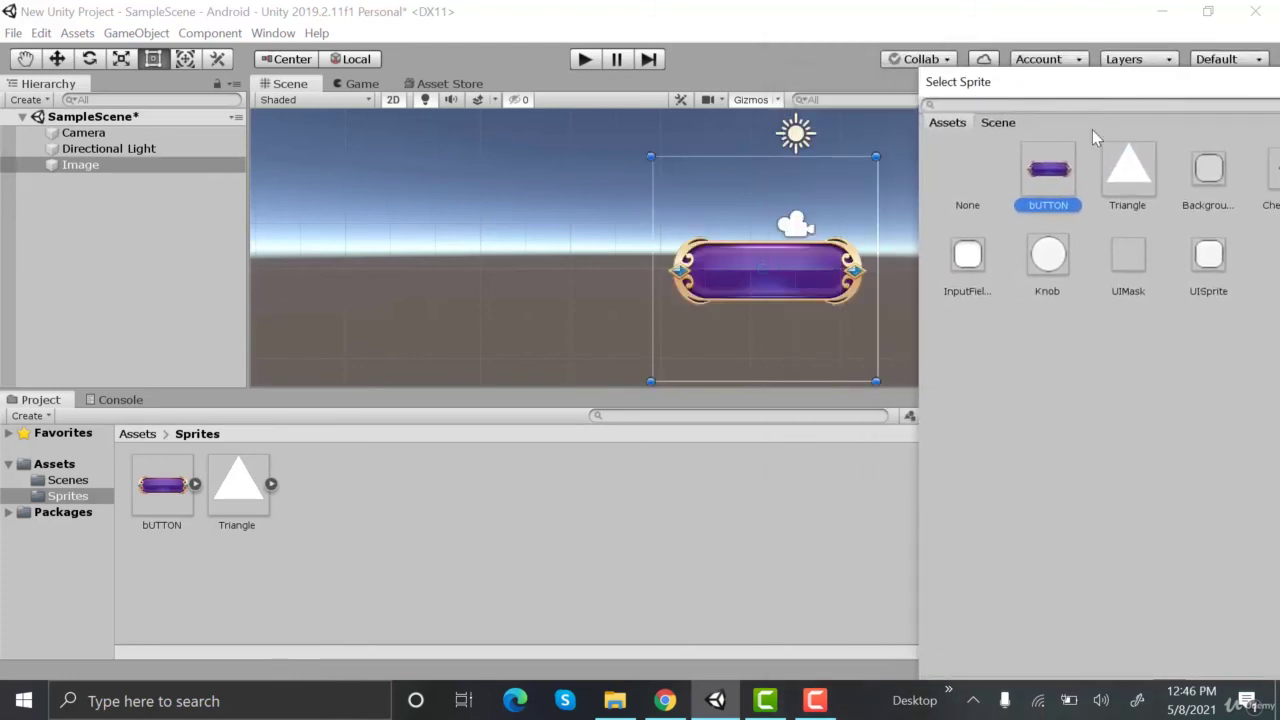
{"action": "left_click", "coordinate": [1098, 168]}
{"action": "left_click", "coordinate": [1030, 174]}
{"action": "left_click", "coordinate": [1215, 178]}
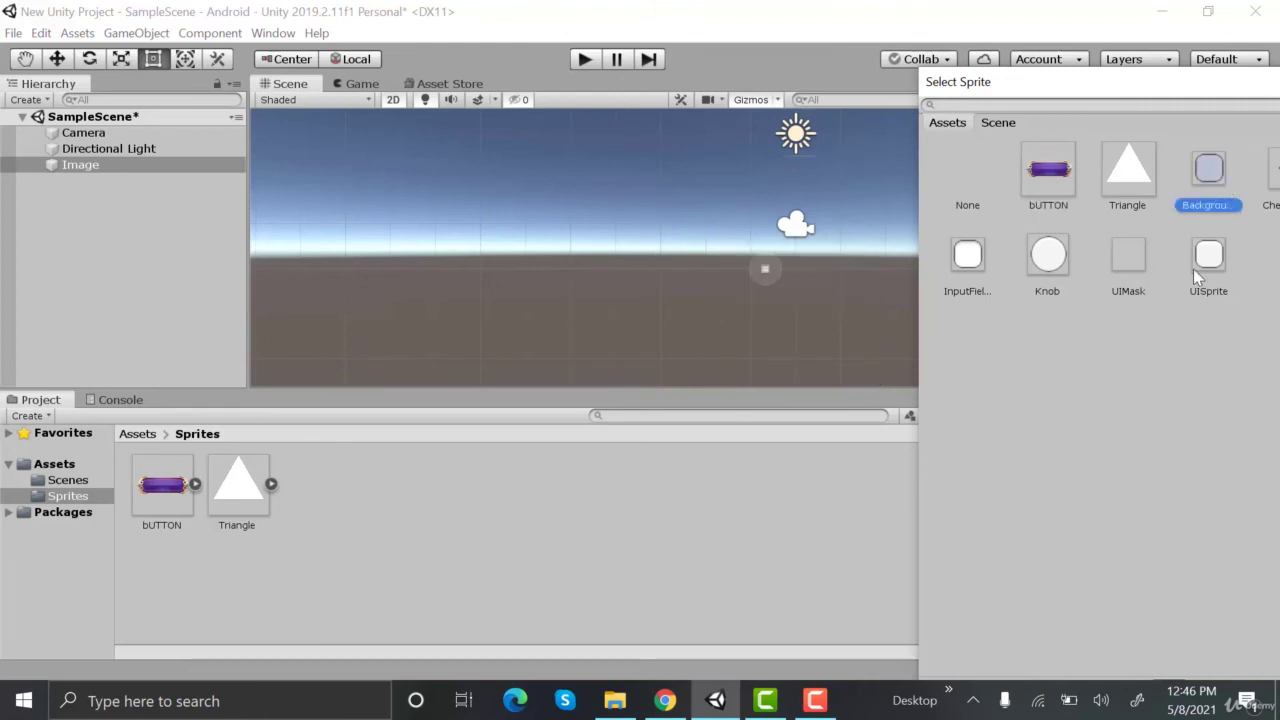
{"action": "left_click", "coordinate": [1195, 262]}
{"action": "left_click", "coordinate": [1128, 258]}
{"action": "left_click", "coordinate": [967, 258]}
{"action": "left_click", "coordinate": [1048, 172]}
{"action": "left_click_drag", "start_coordinate": [1100, 82], "coordinate": [816, 175]}
{"action": "left_click", "coordinate": [1125, 175]}
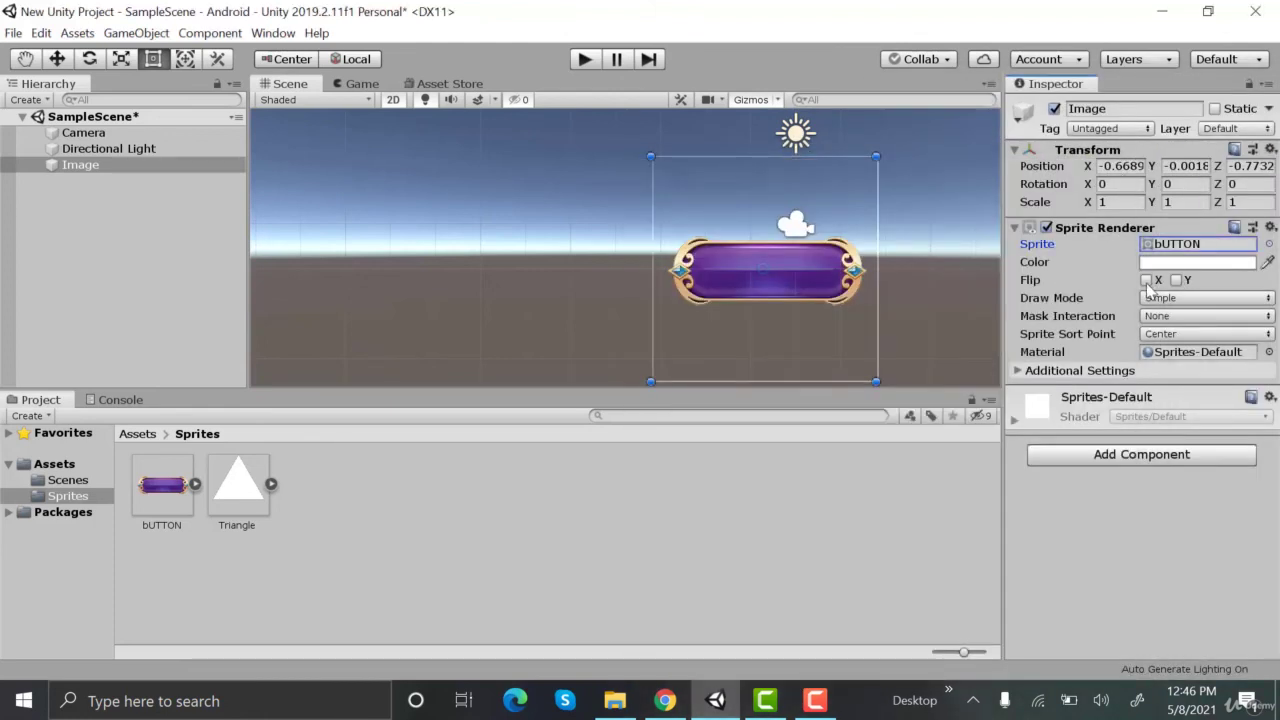
Flip the Image object's sprite along X and Y and switch both flips back off.
{"action": "left_click", "coordinate": [1147, 281]}
{"action": "left_click", "coordinate": [1177, 281]}
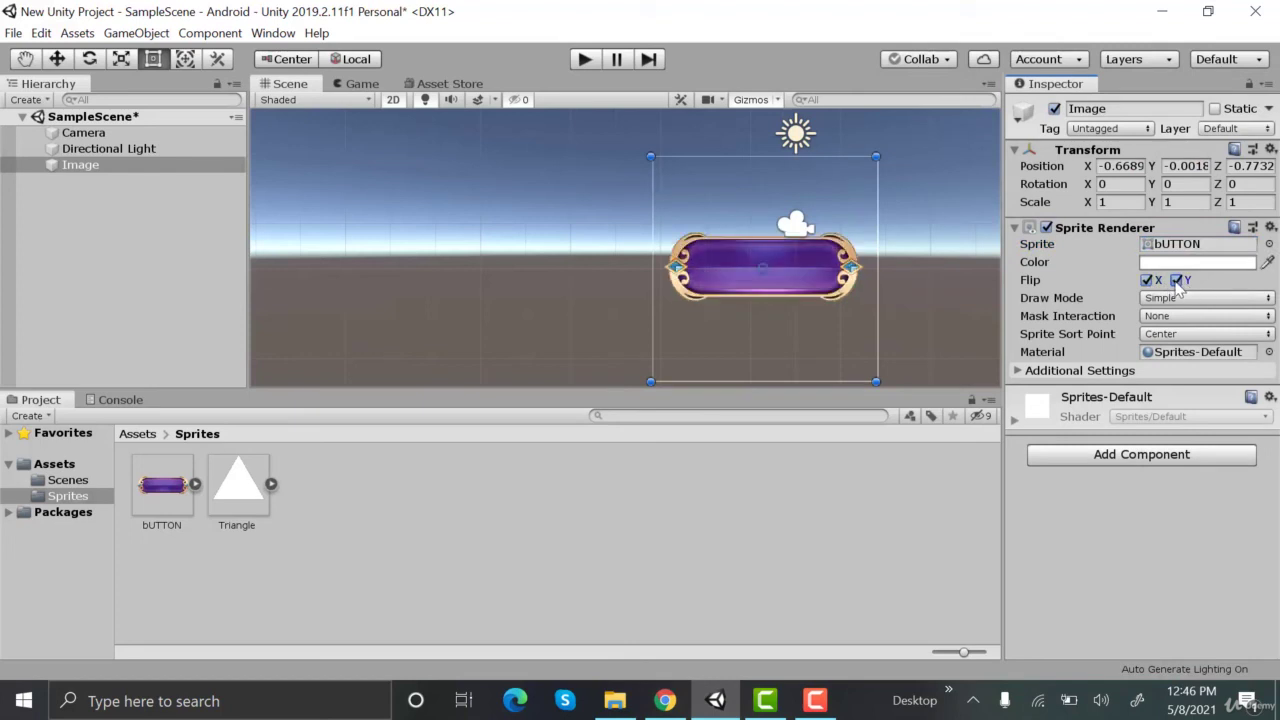
{"action": "left_click", "coordinate": [1177, 281]}
{"action": "left_click", "coordinate": [1147, 281]}
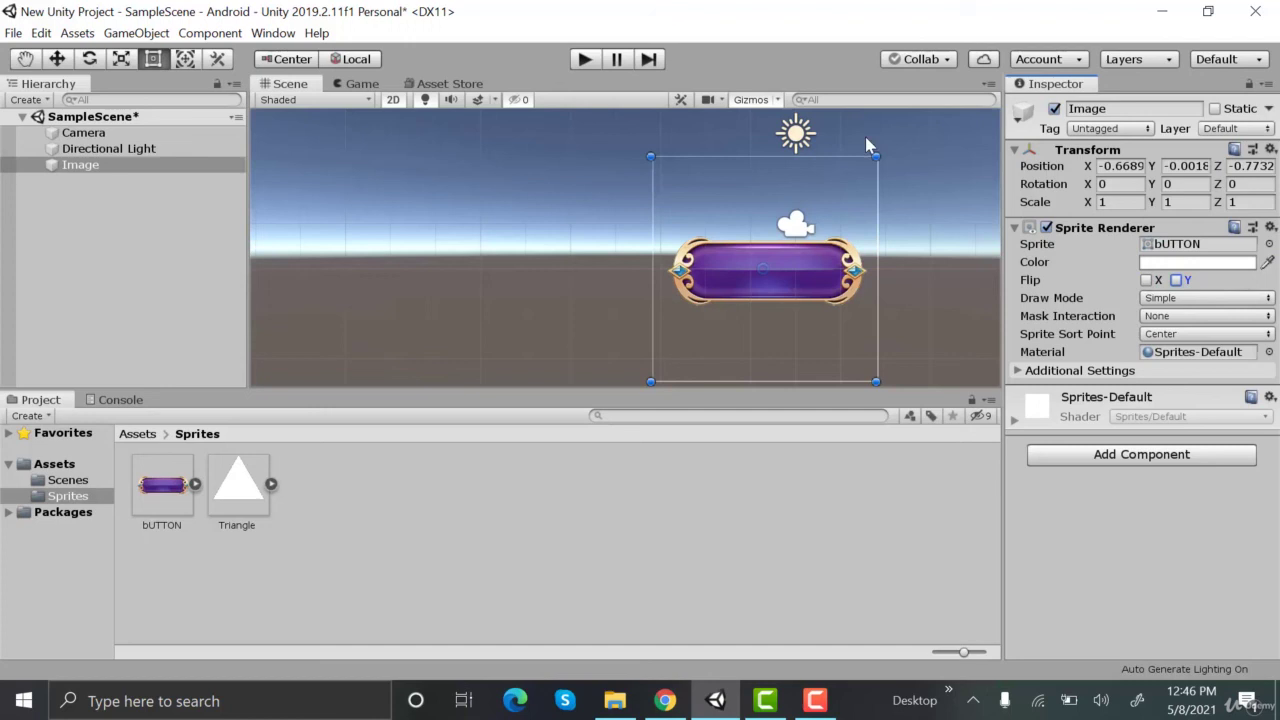
{"action": "scroll", "coordinate": [985, 293], "scroll_direction": "down", "scroll_amount": 4}
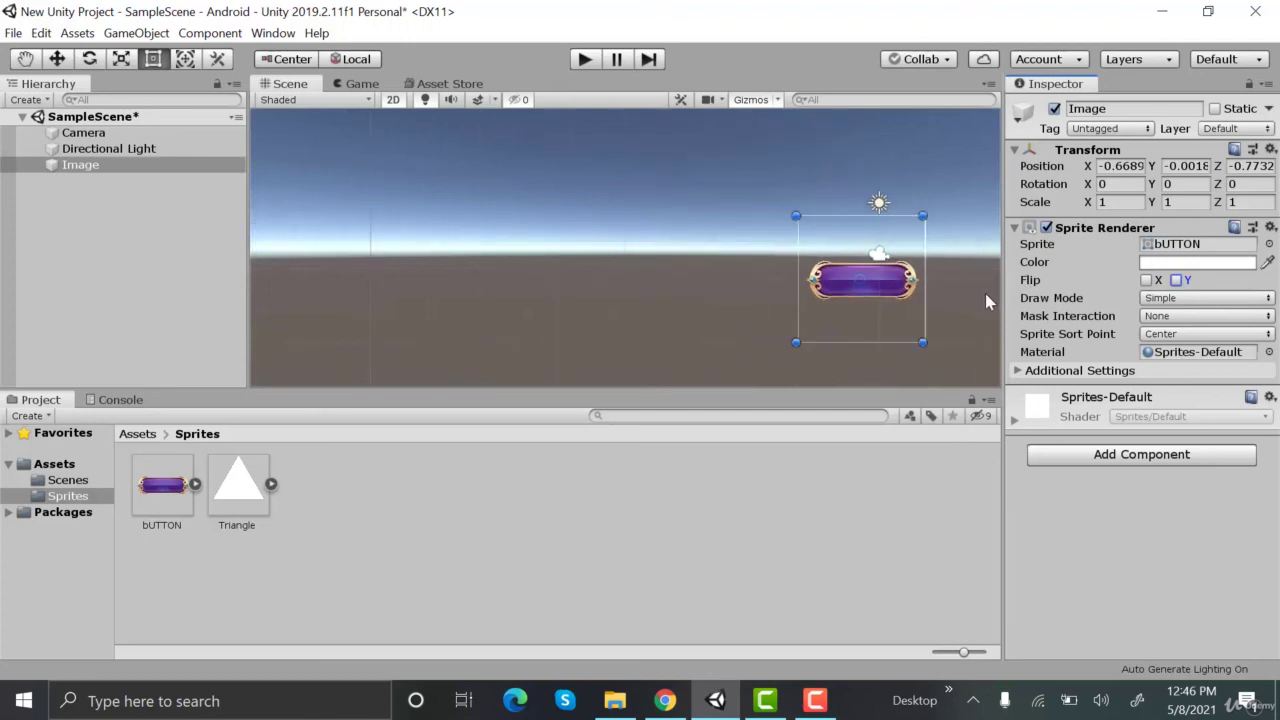